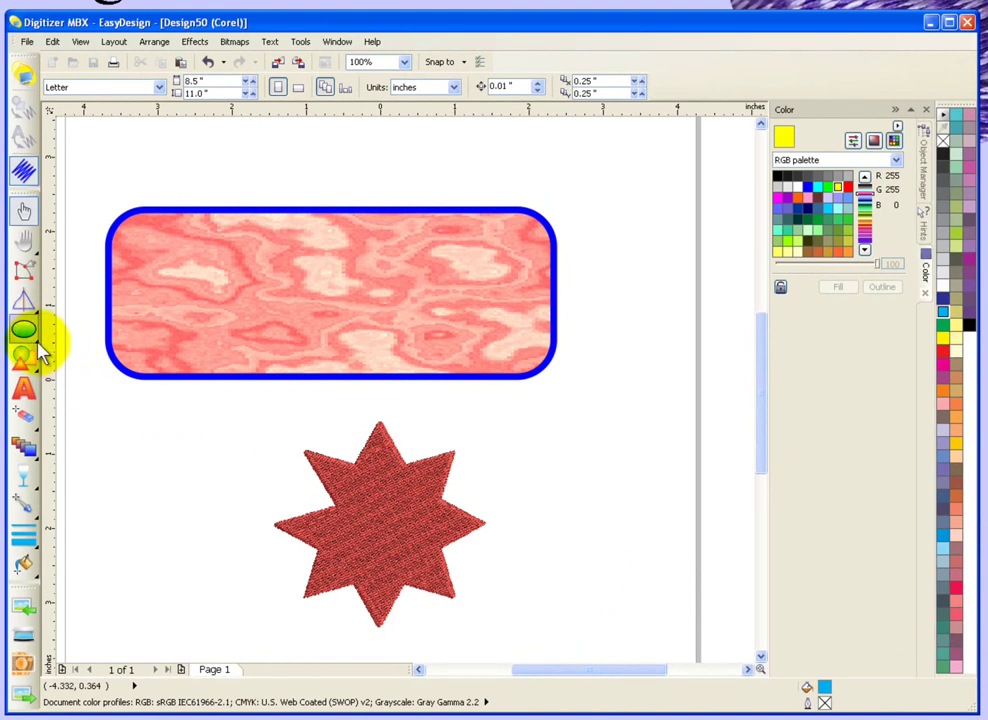
# Expand the Ellipse tool's flyout to show all the vector shape tools
pyautogui.click(40, 346)
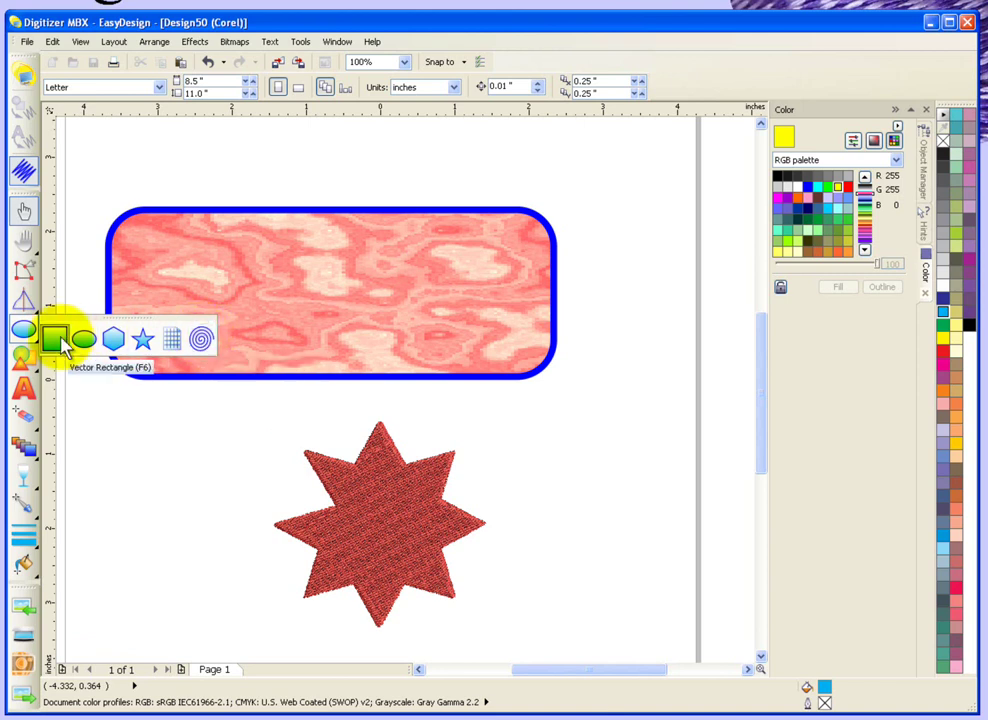
# Draw a 3.458 by 1.573 inch vector rectangle above the textured rounded rectangle
pyautogui.click(57, 340)
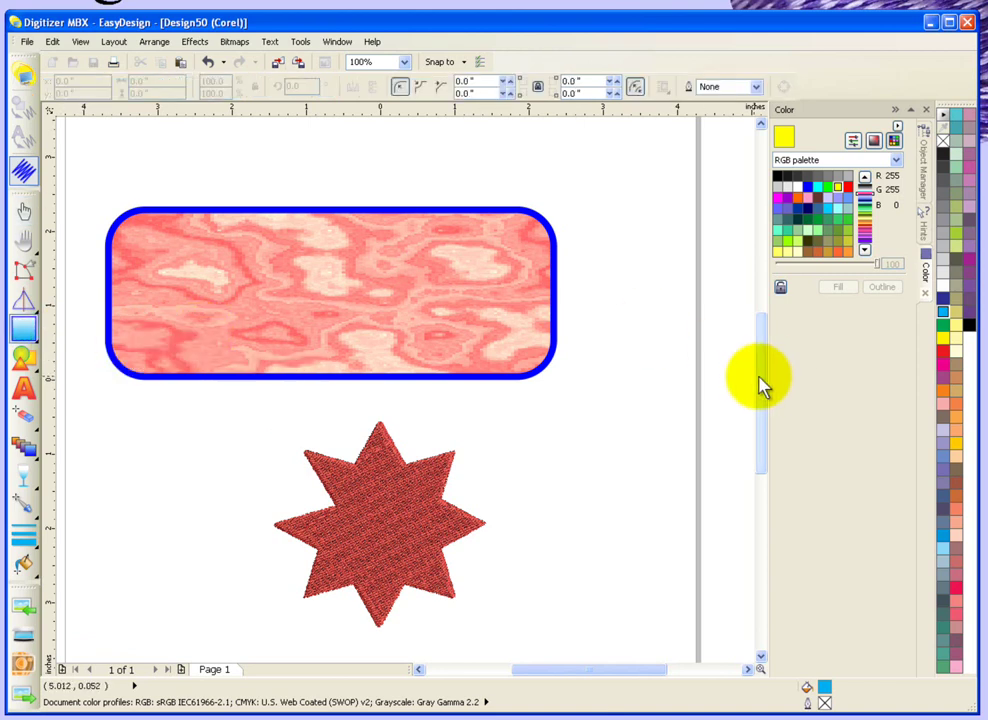
pyautogui.moveTo(759, 386); pyautogui.dragTo(760, 331)
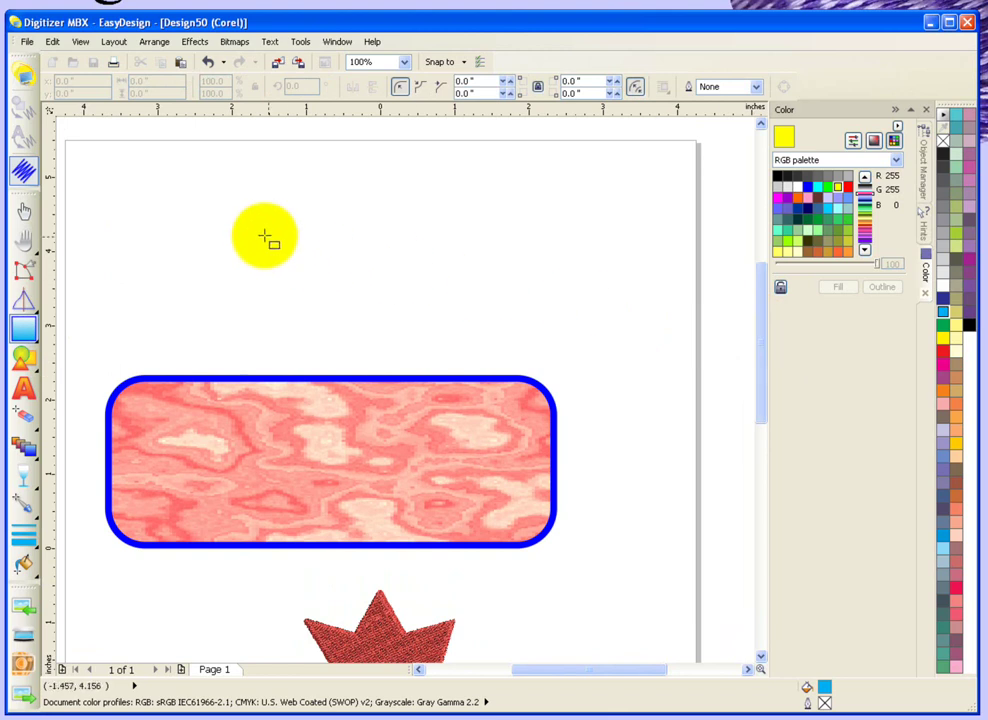
pyautogui.moveTo(221, 203); pyautogui.dragTo(478, 320)
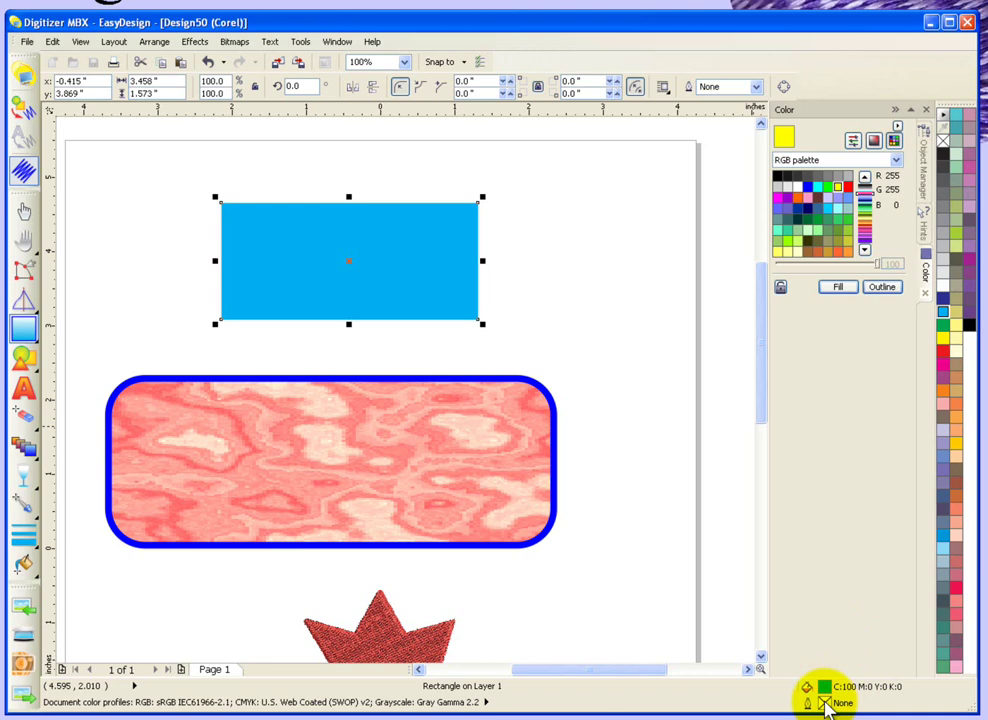
# Give the rectangle a 2 pt thin outline and a uniform red fill (C0 M100 Y100 K0)
pyautogui.click(36, 549)
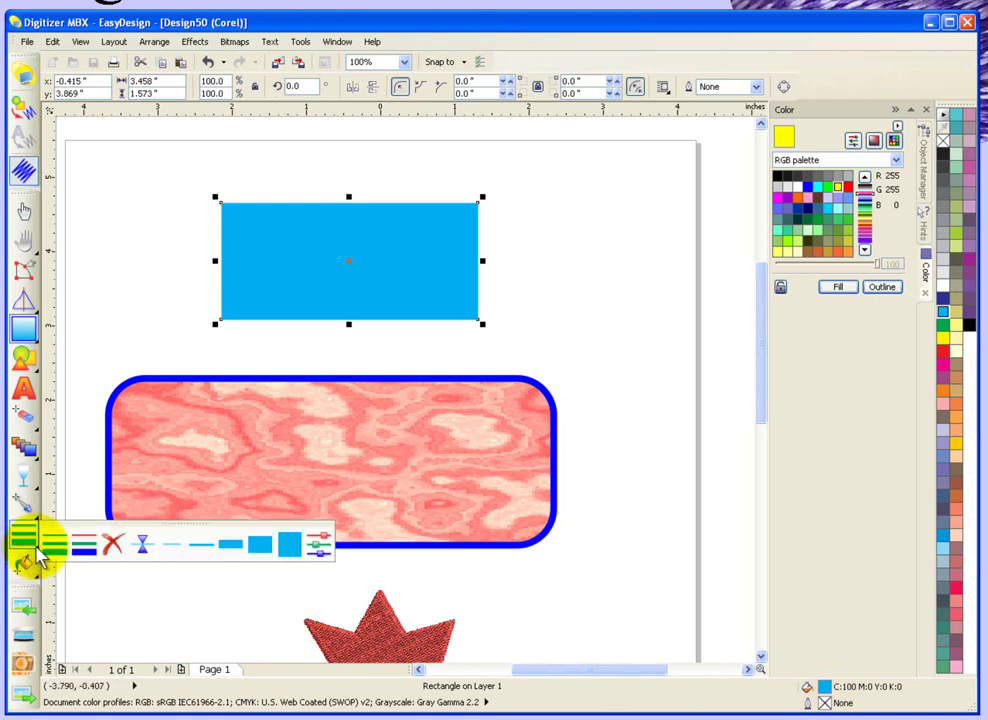
pyautogui.click(201, 547)
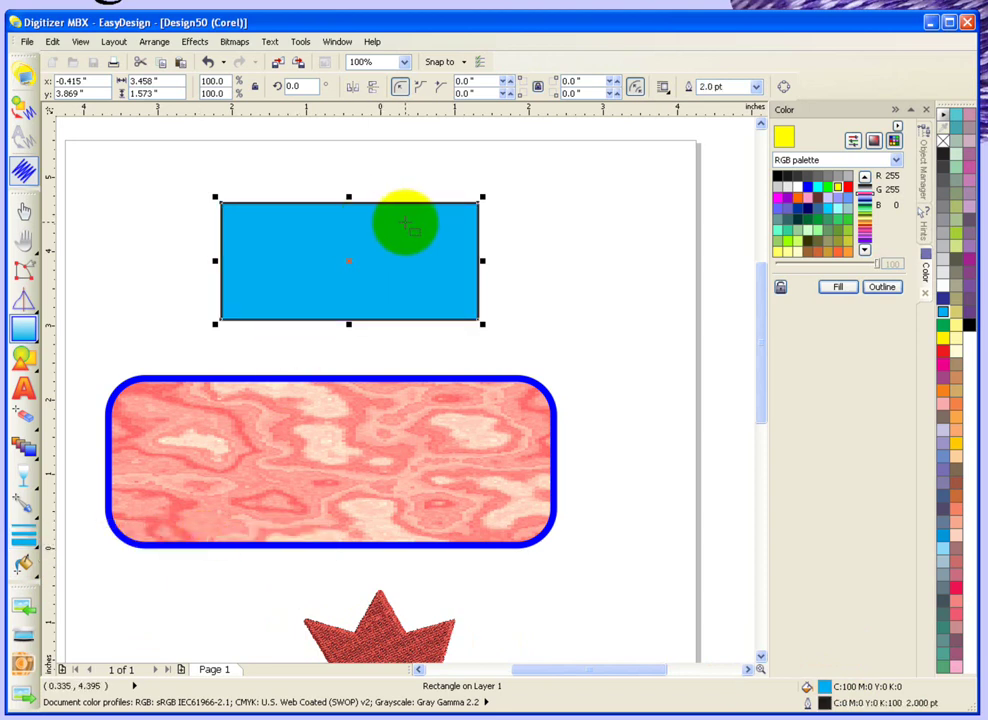
pyautogui.click(40, 583)
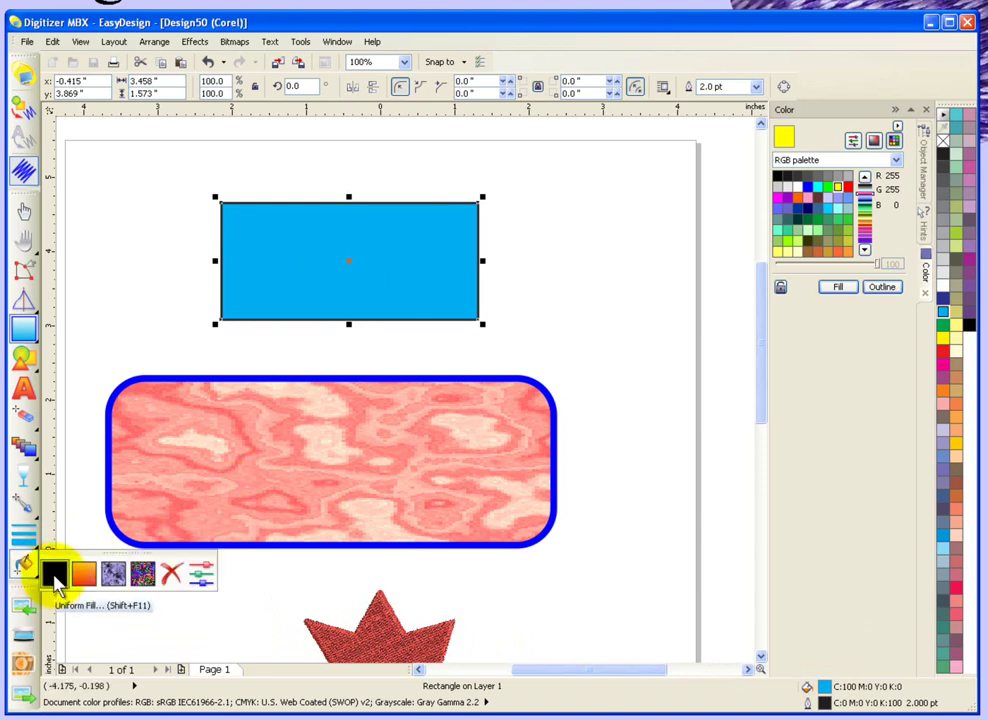
pyautogui.click(53, 575)
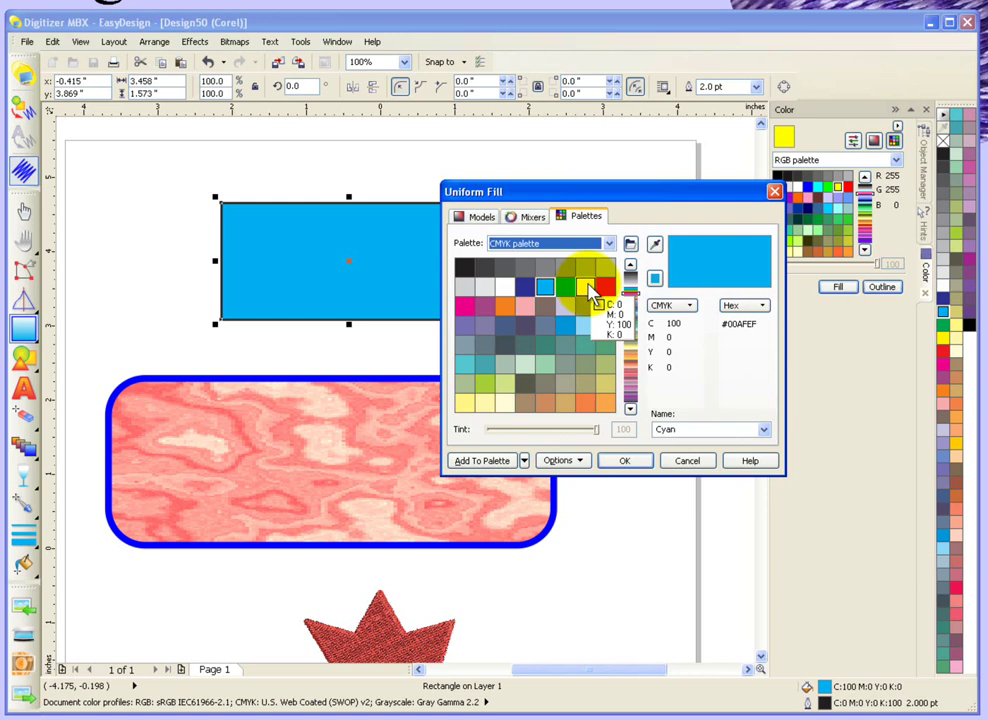
pyautogui.click(605, 289)
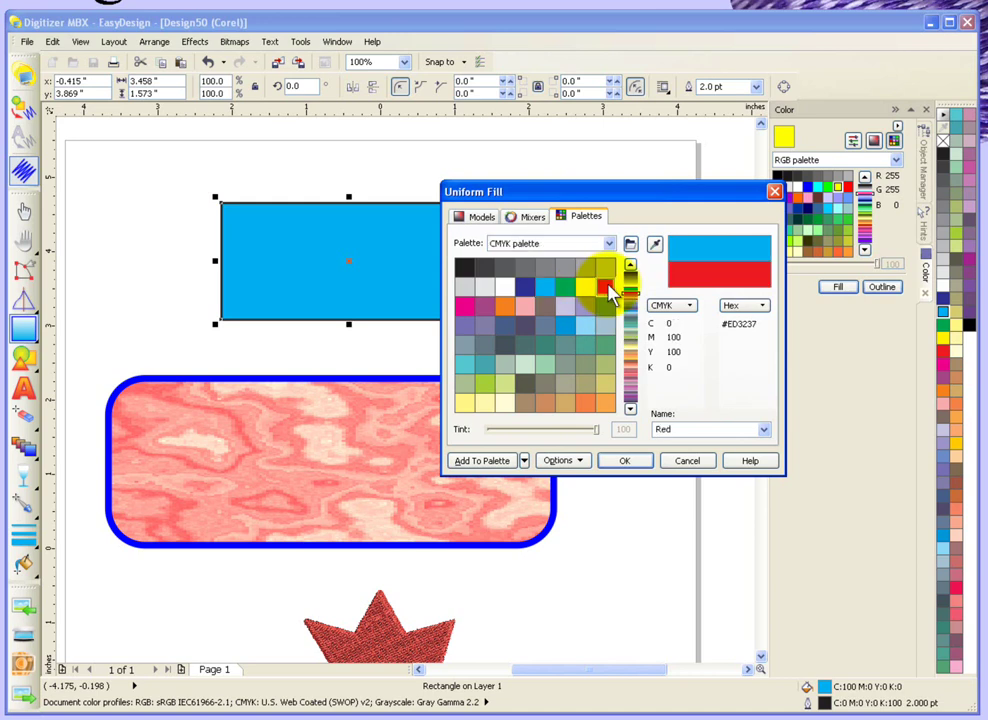
pyautogui.click(624, 461)
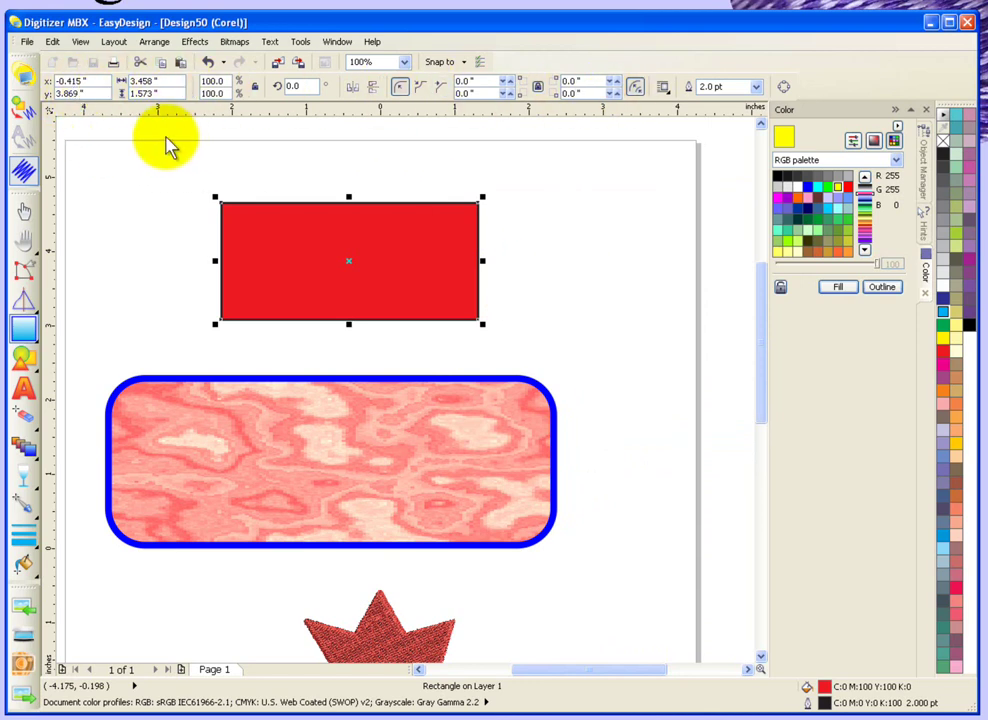
# Set the red rectangle's width to 4 inches, keeping its 1.573-inch height
pyautogui.click(313, 246)
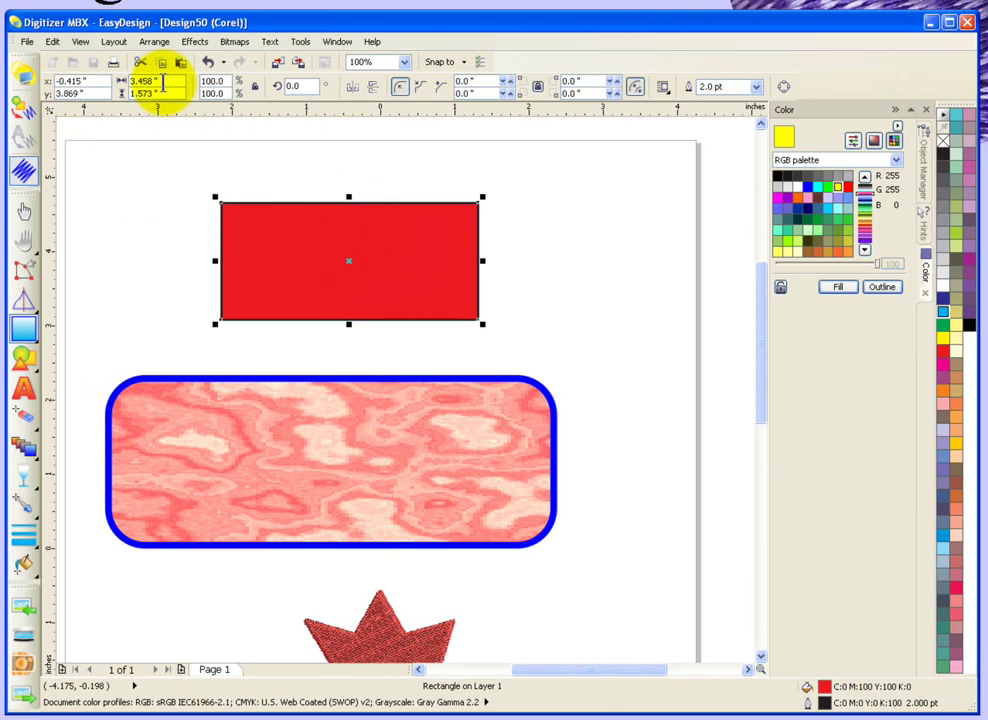
pyautogui.moveTo(163, 85); pyautogui.dragTo(105, 85)
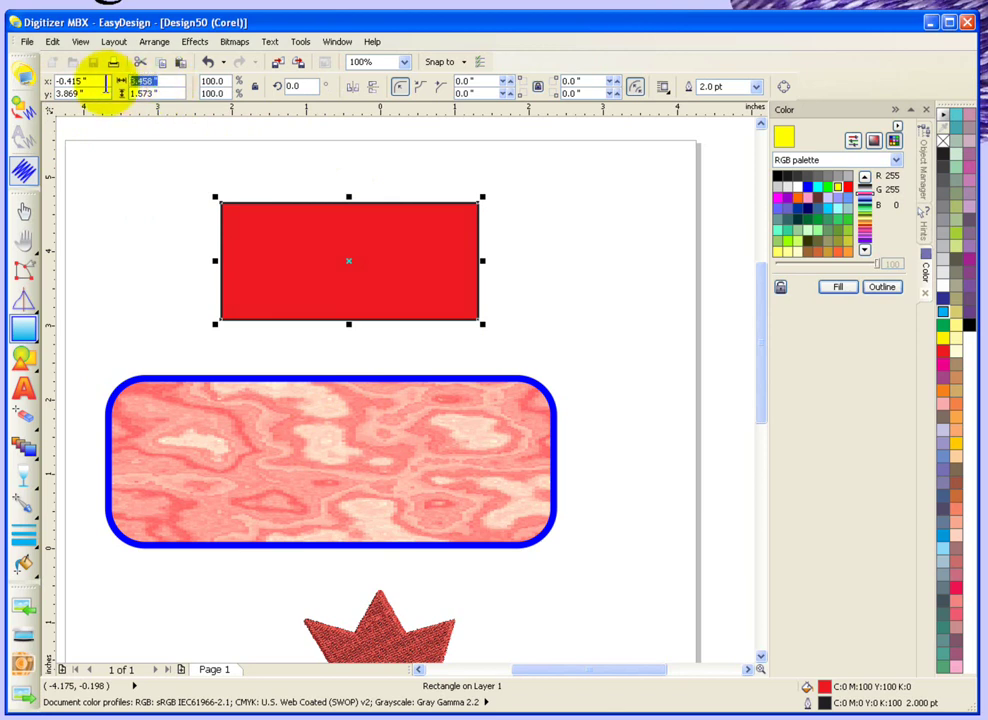
pyautogui.write('4')
pyautogui.press('Return')
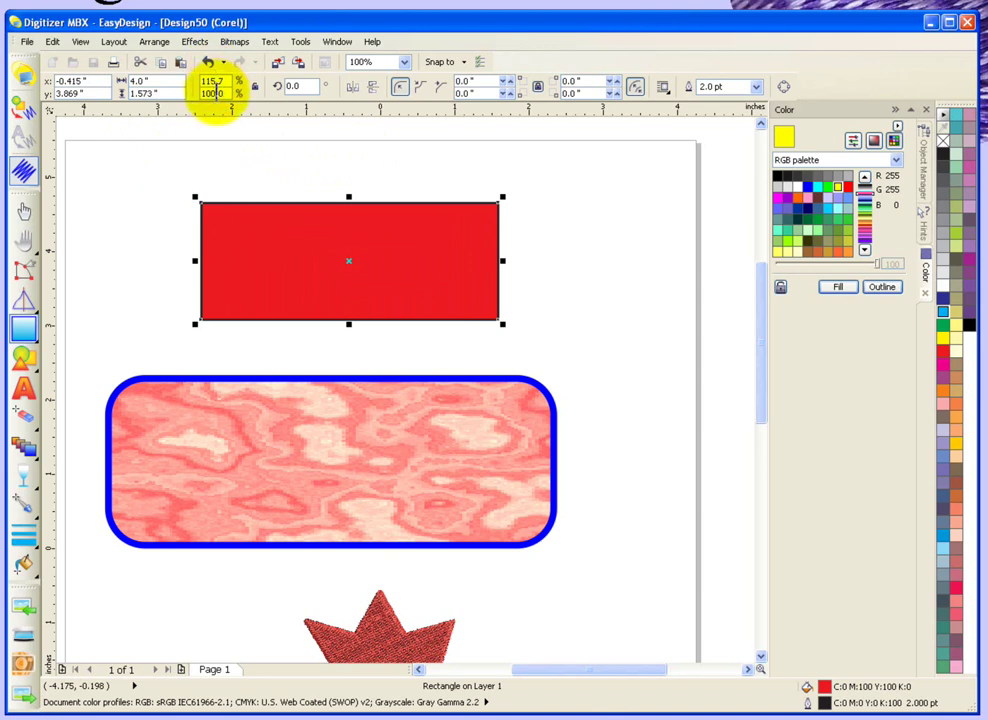
pyautogui.press('space')
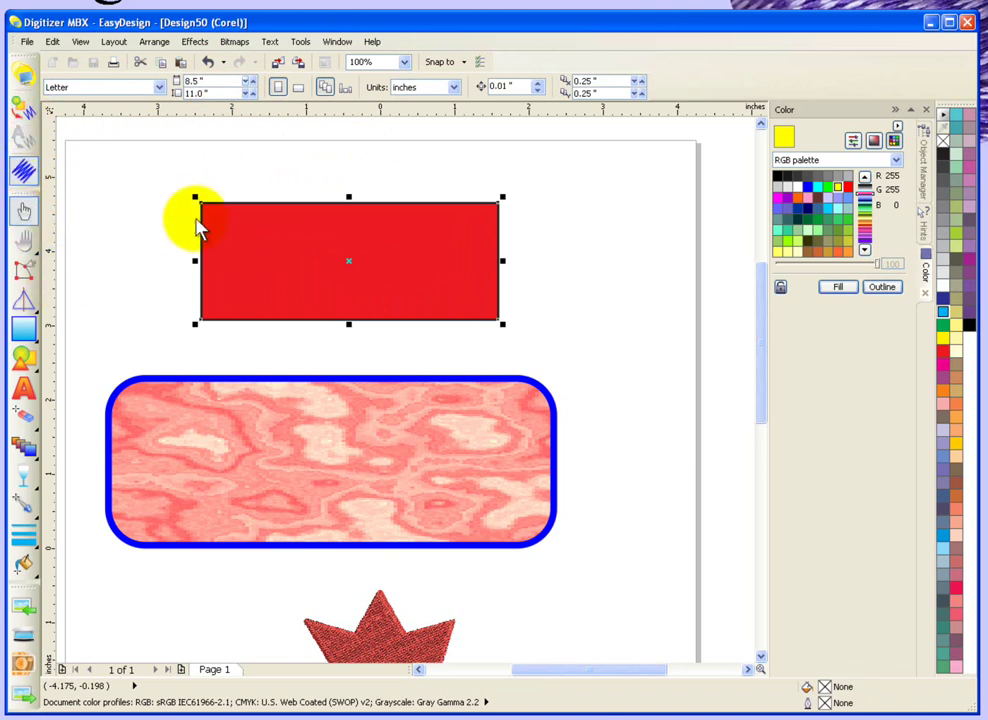
# Lock the aspect ratio and scale the red rectangle proportionally to 5 inches wide
pyautogui.click(228, 235)
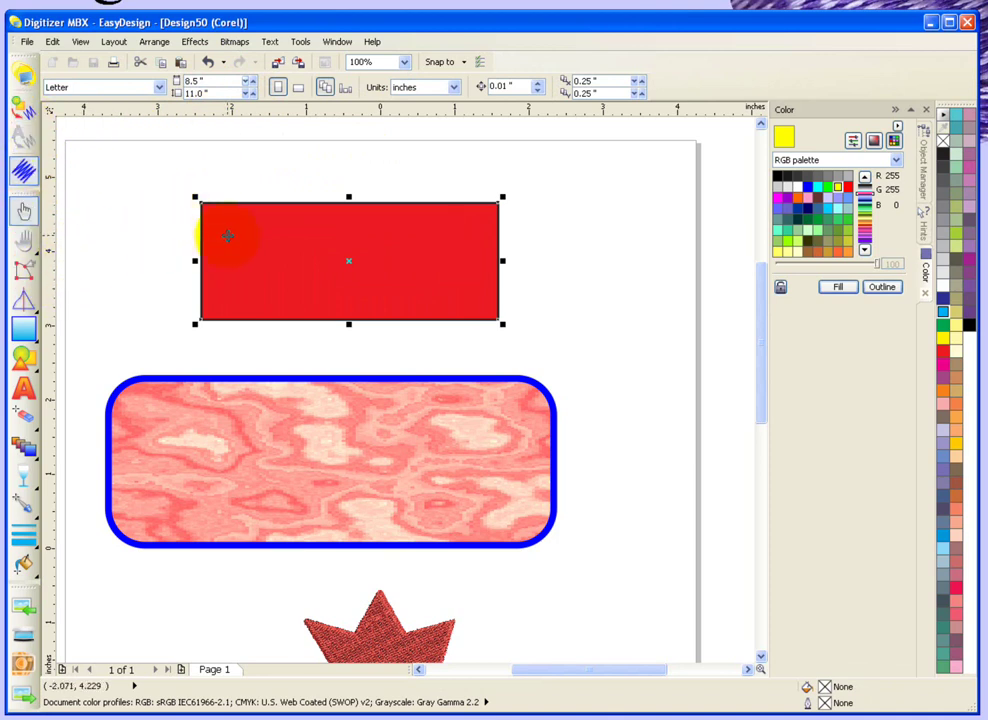
pyautogui.click(228, 235)
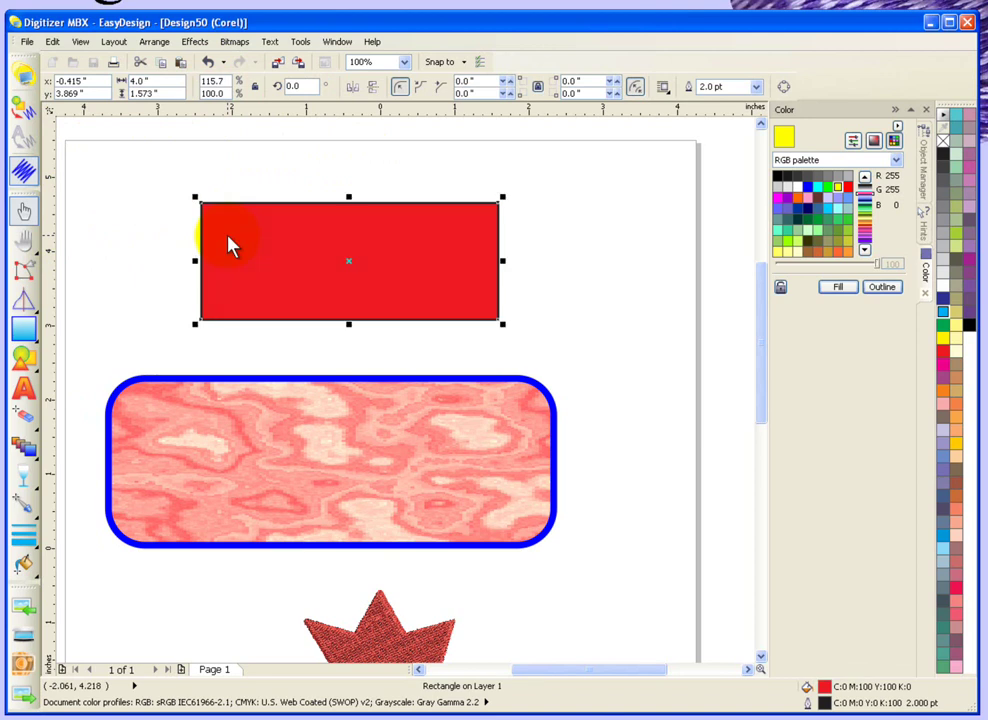
pyautogui.click(255, 88)
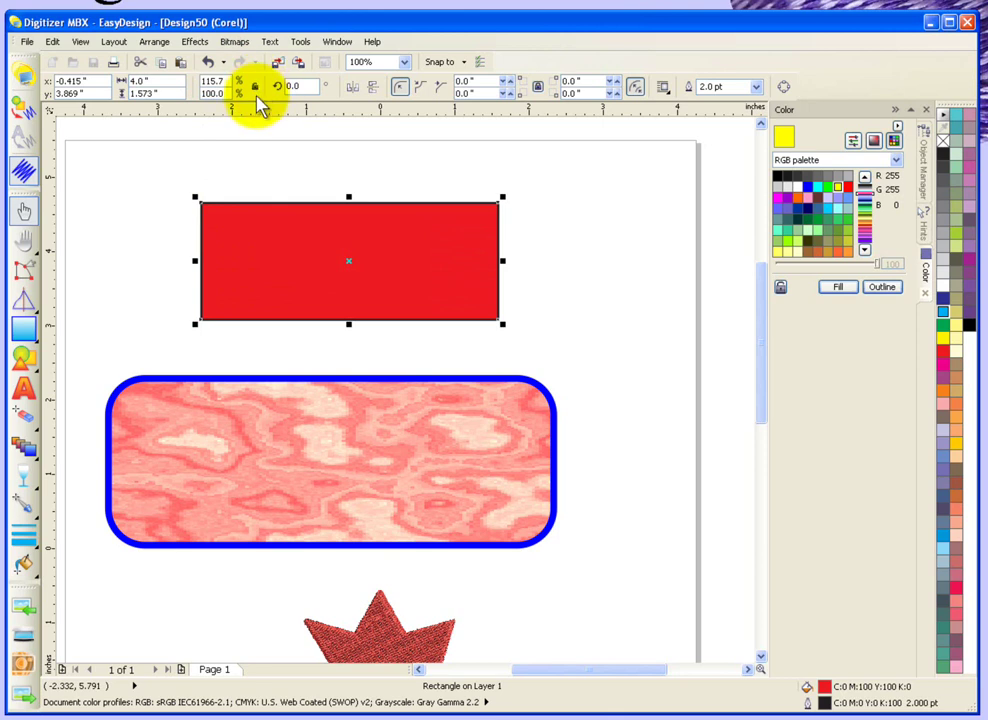
pyautogui.click(155, 81)
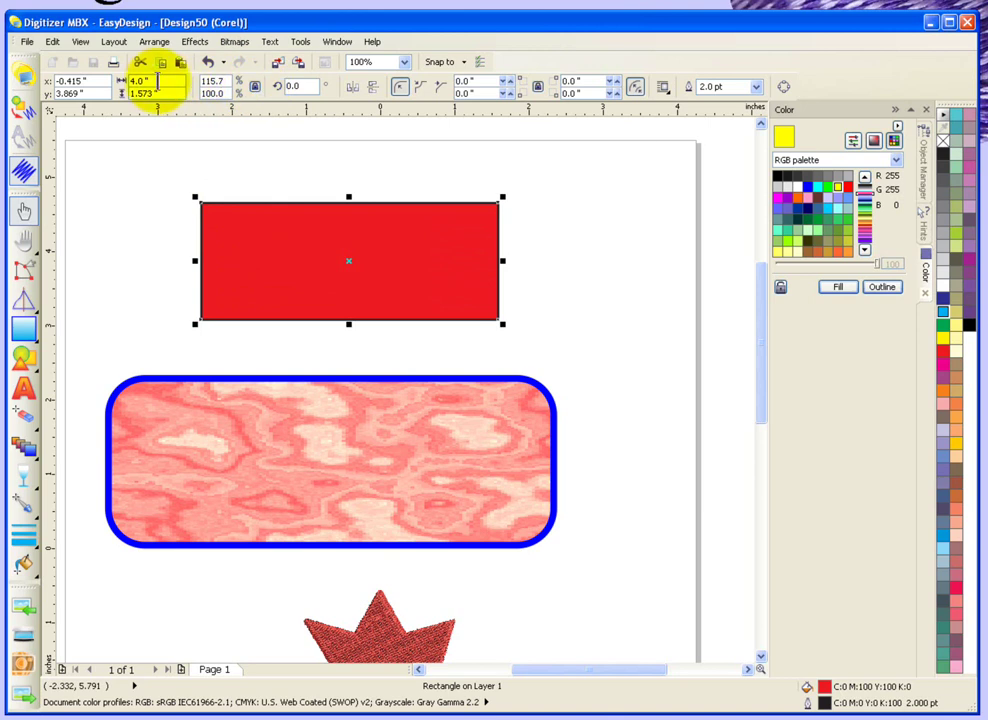
pyautogui.moveTo(155, 81); pyautogui.dragTo(122, 88)
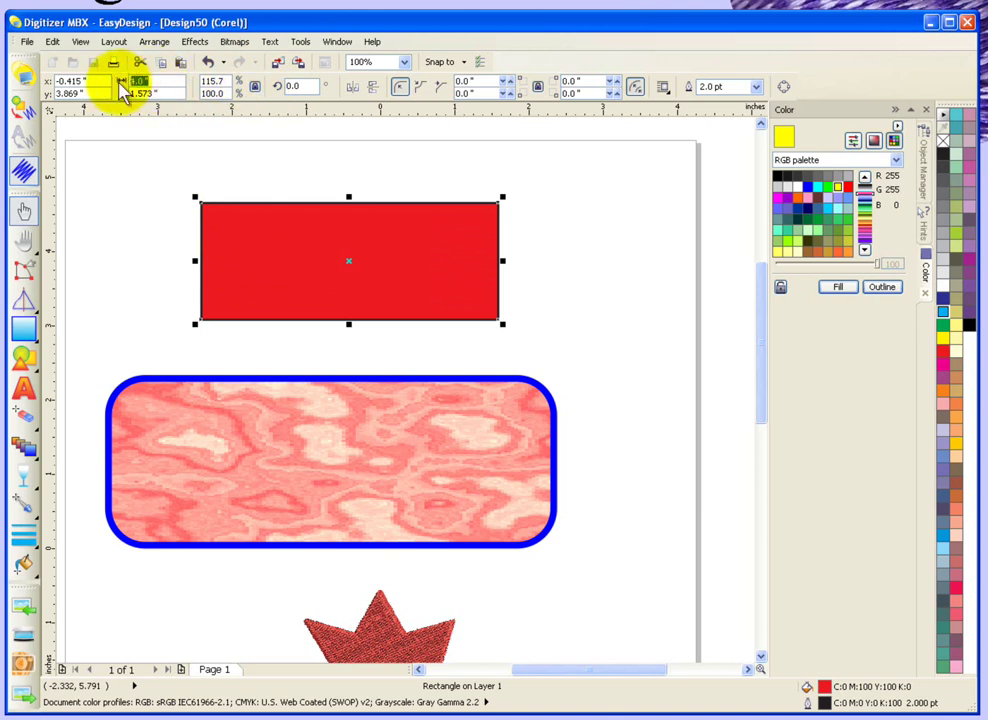
pyautogui.write('5')
pyautogui.press('Return')
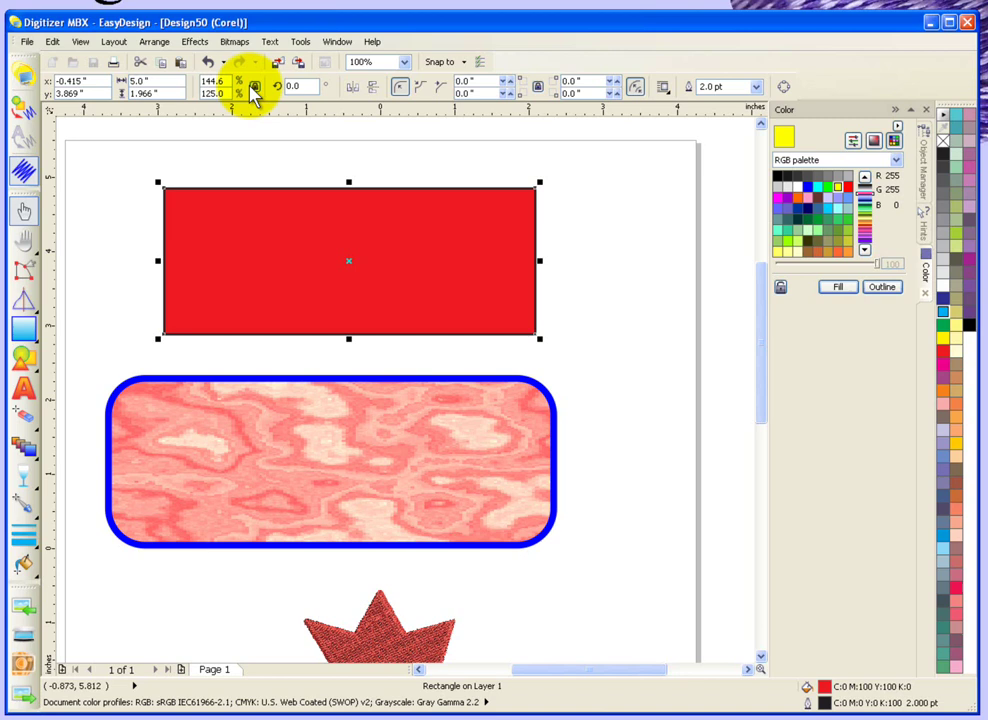
# Reduce the rectangle's width to 3 inches, making it 3.0 by 1.966 inches
pyautogui.click(156, 82)
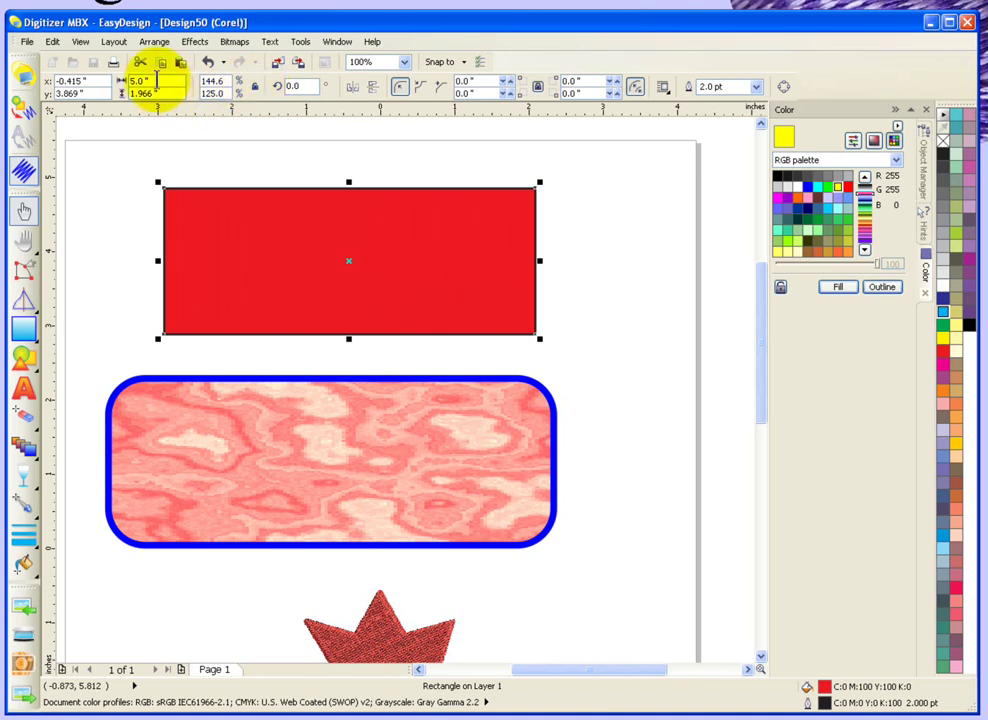
pyautogui.moveTo(156, 82); pyautogui.dragTo(102, 82)
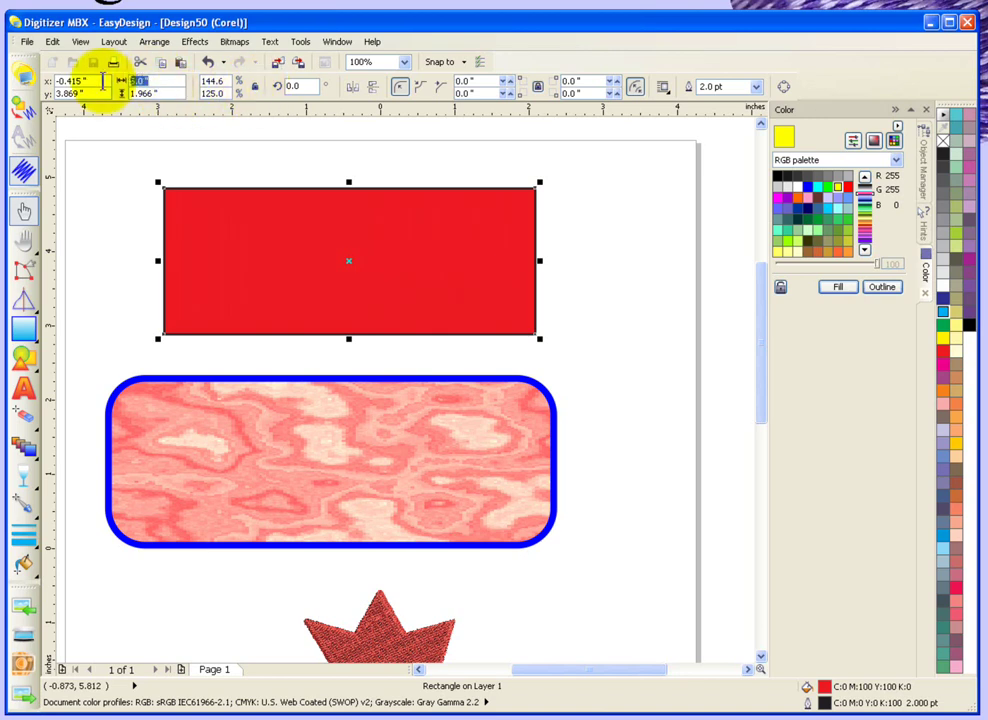
pyautogui.write('3')
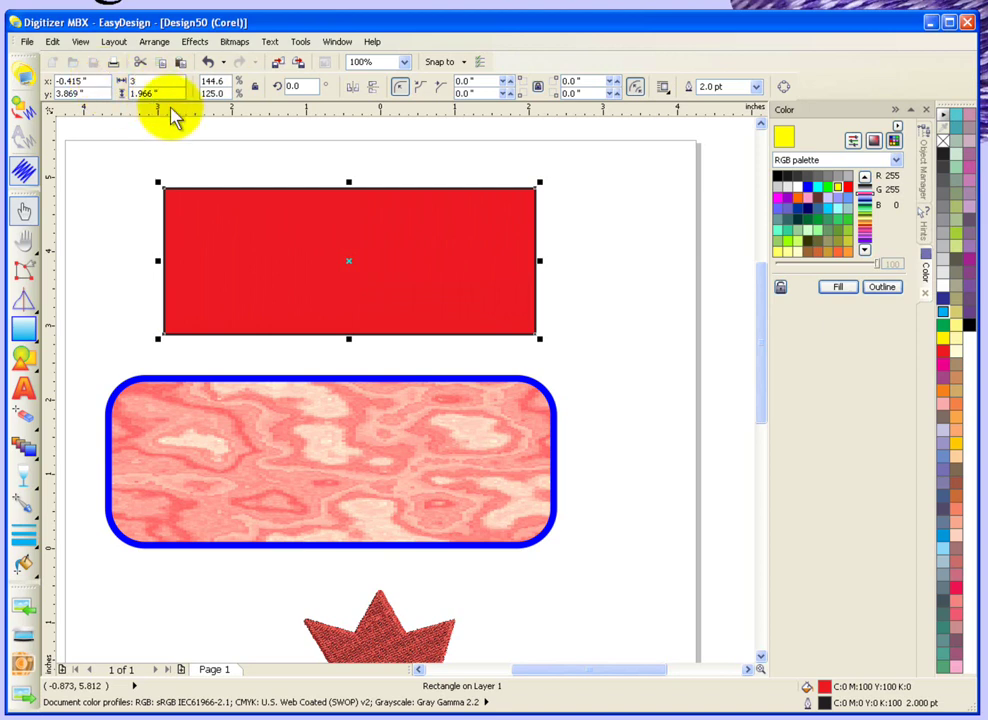
pyautogui.press('Return')
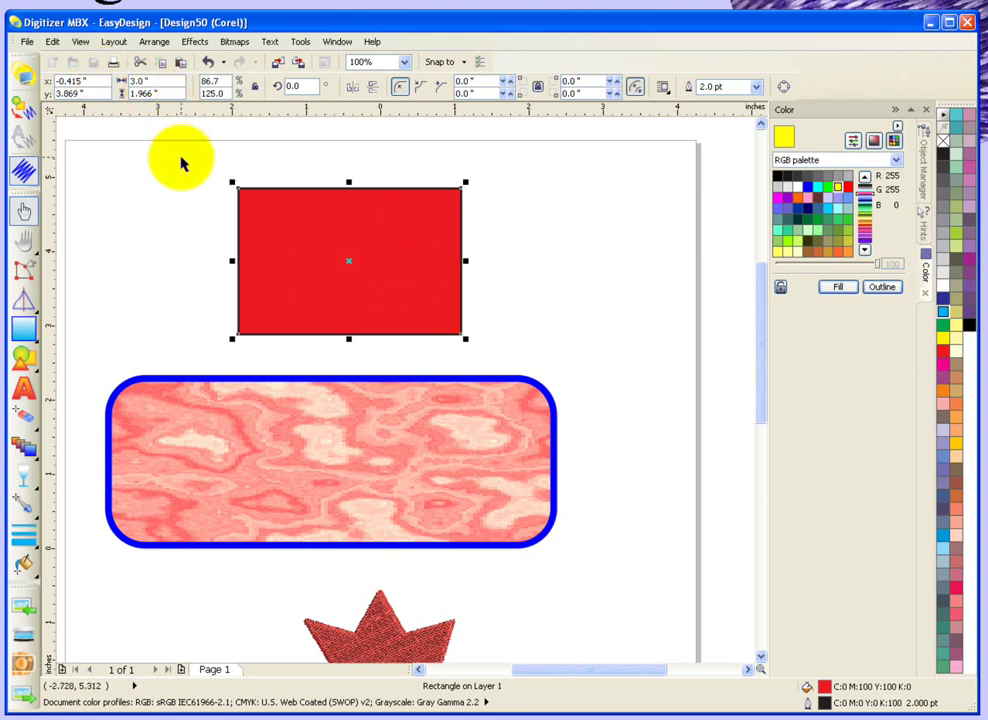
# Select the red 3.0 by 1.966 inch rectangle and choose the rounded corner style
pyautogui.click(375, 238)
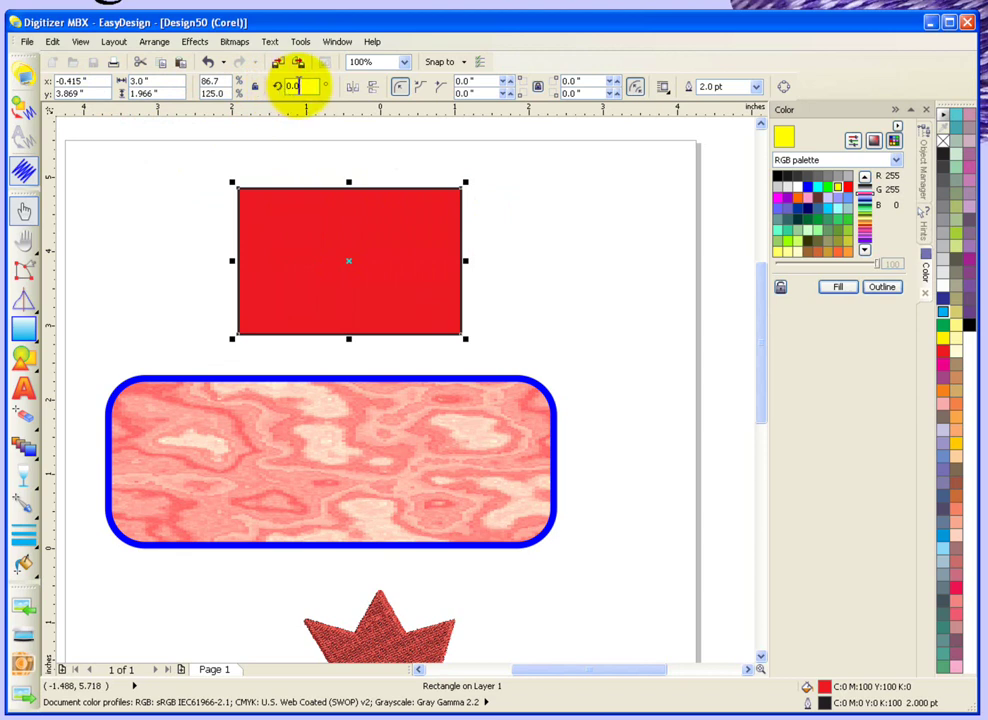
pyautogui.click(423, 221)
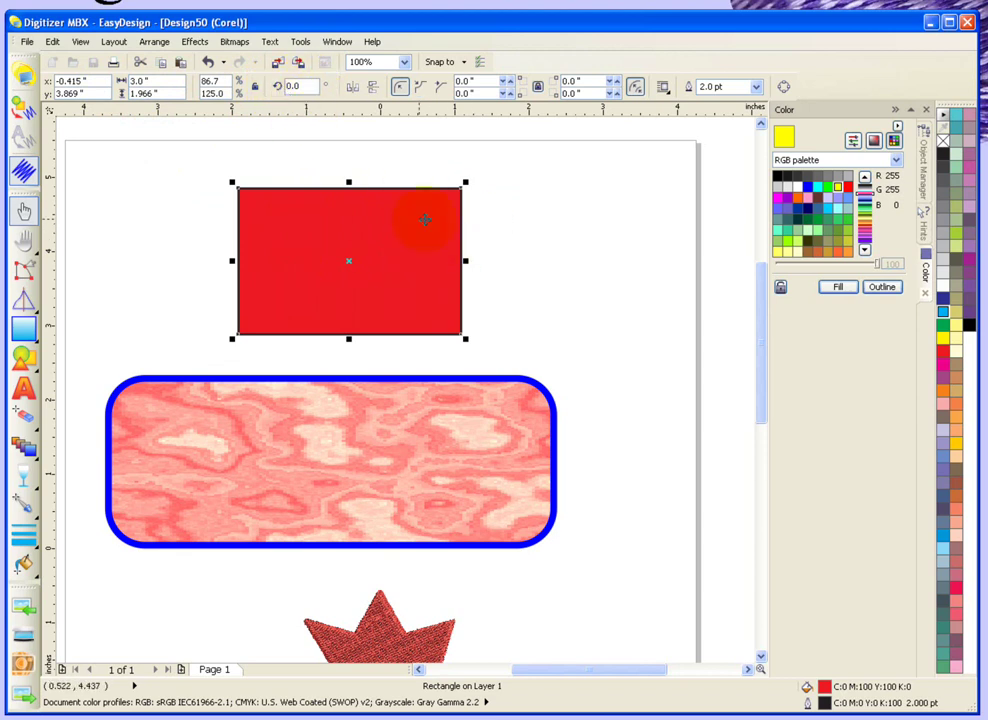
pyautogui.click(400, 88)
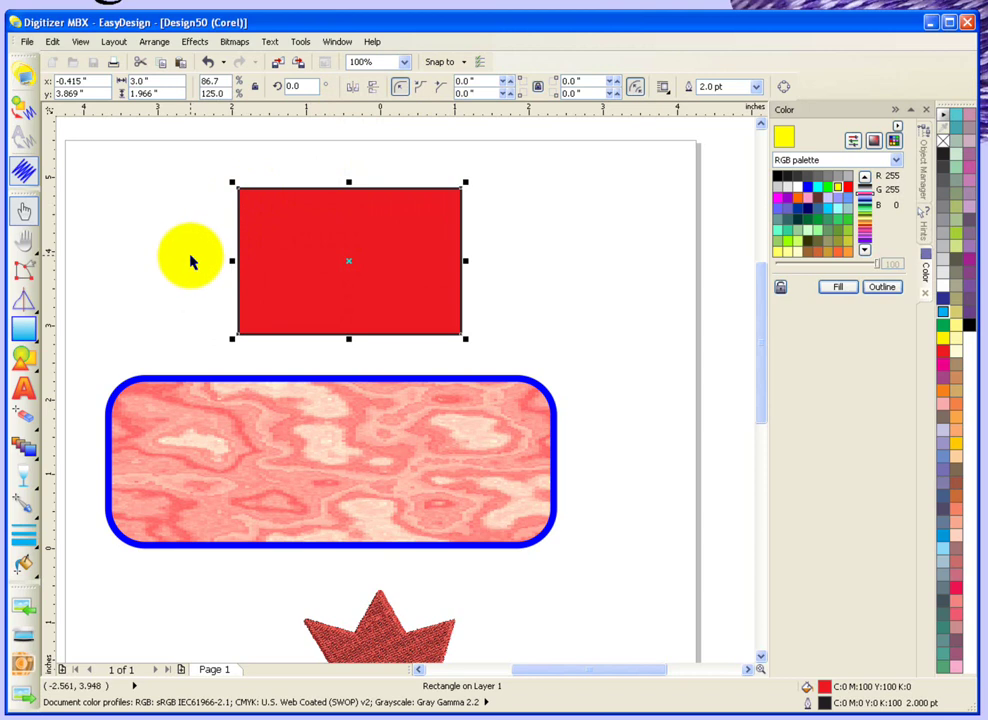
# Round all four corners of the red rectangle to a 0.573-inch radius using Reshape
pyautogui.click(25, 272)
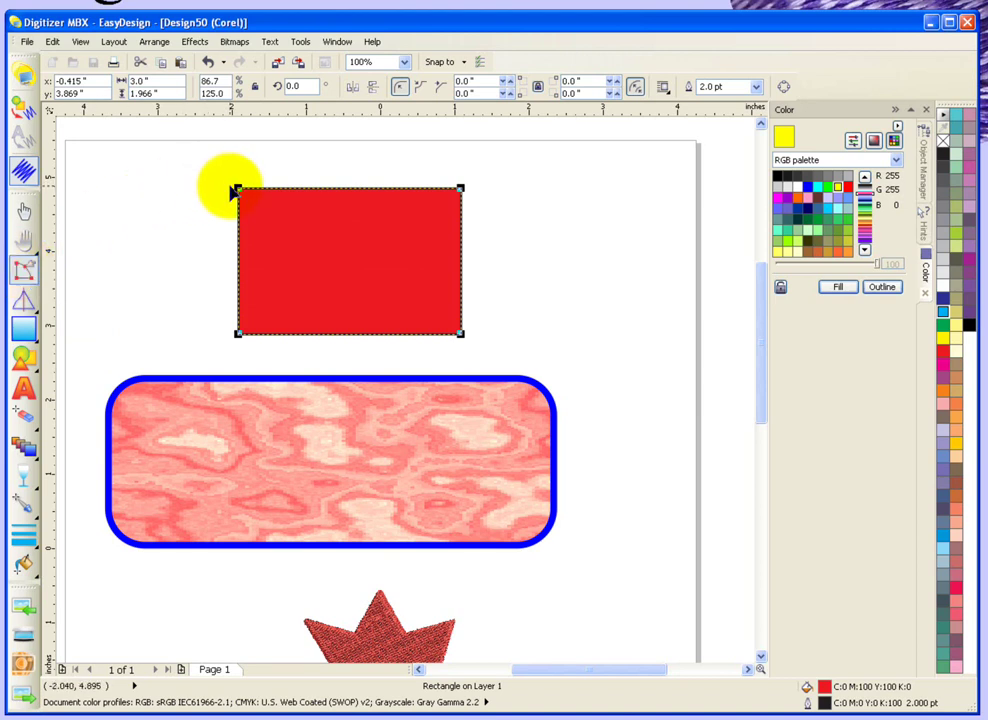
pyautogui.press('x')
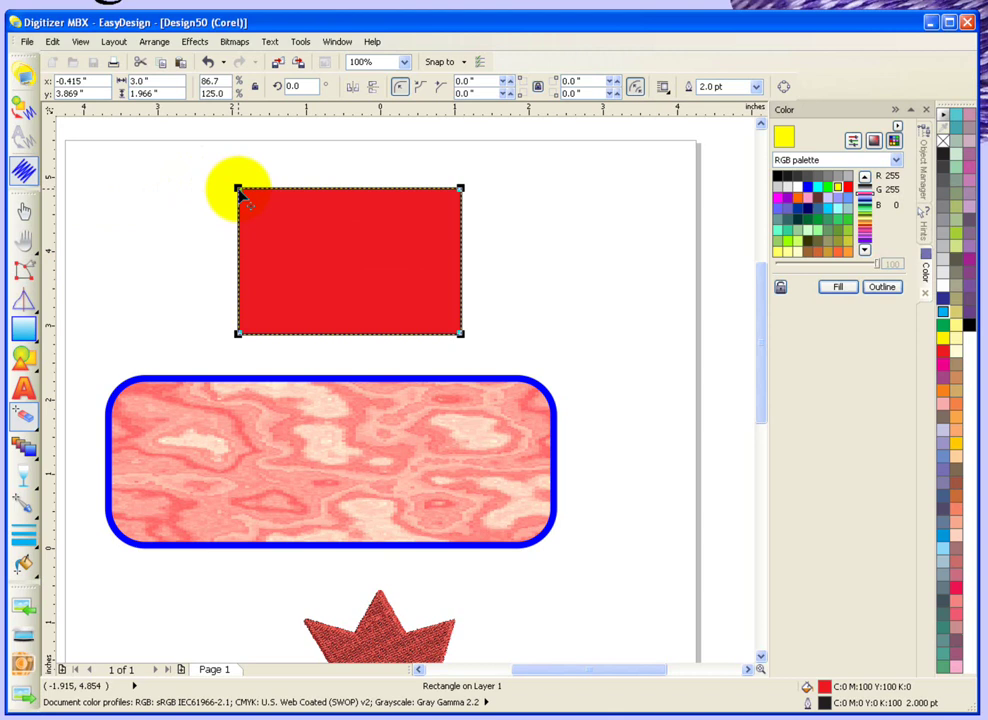
pyautogui.moveTo(239, 191); pyautogui.dragTo(283, 237)
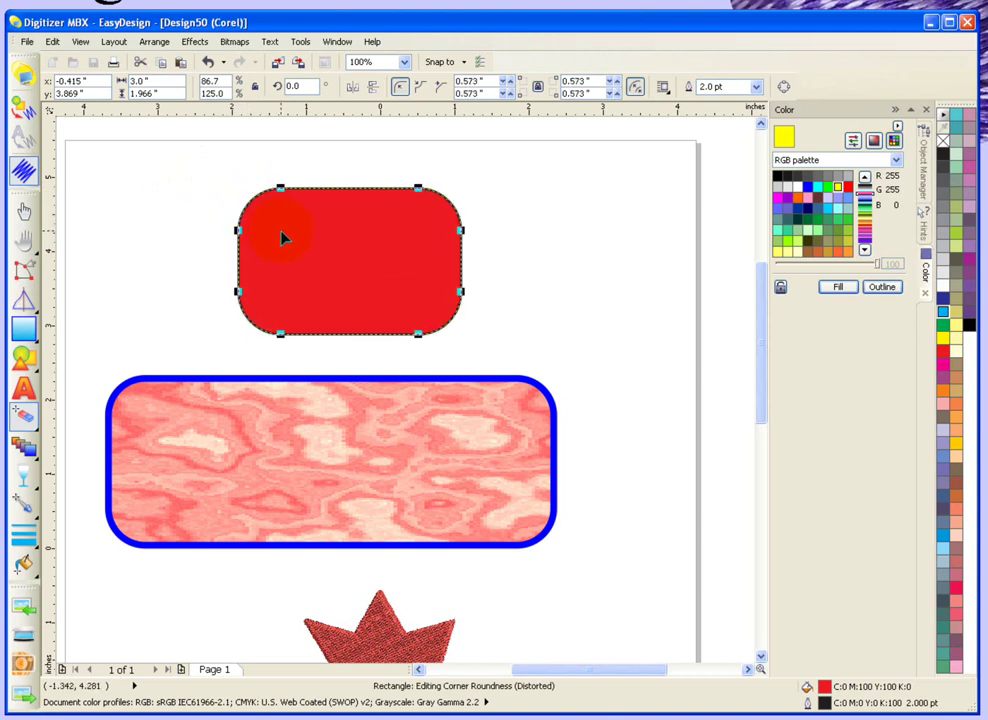
# Try scalloped and chamfered corners on the rectangle, then return to rounded corners
pyautogui.click(420, 90)
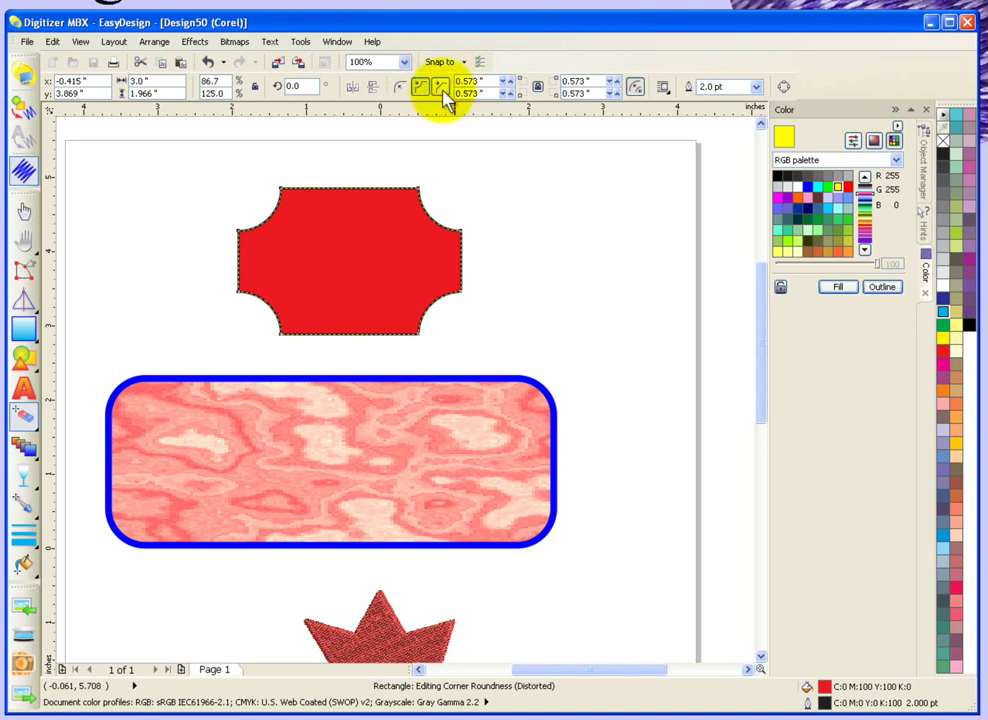
pyautogui.click(443, 89)
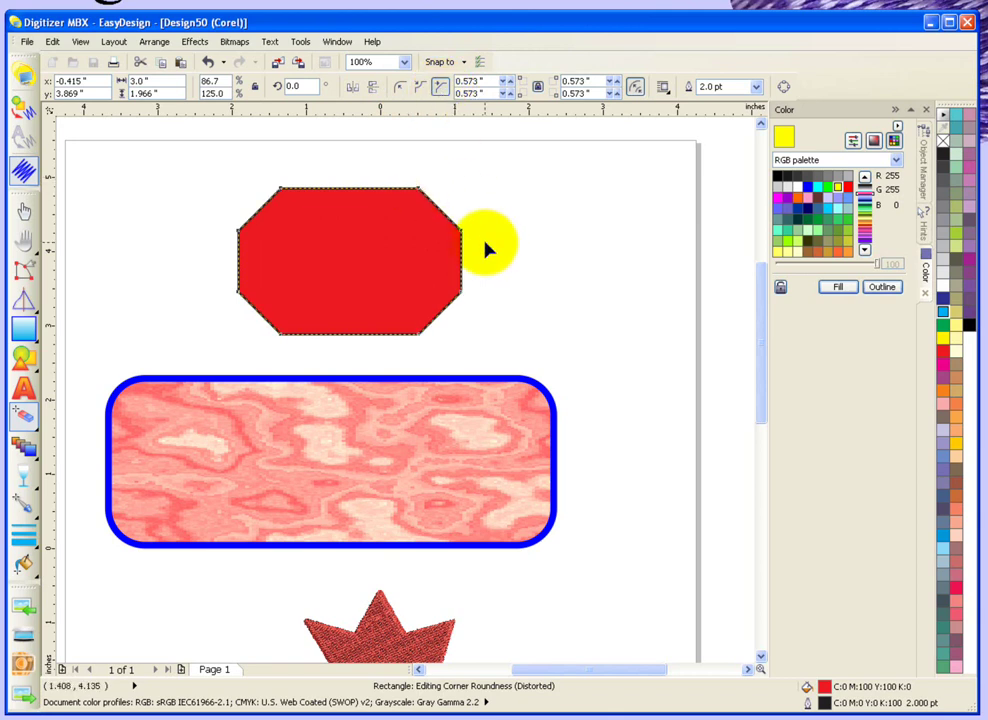
pyautogui.click(401, 89)
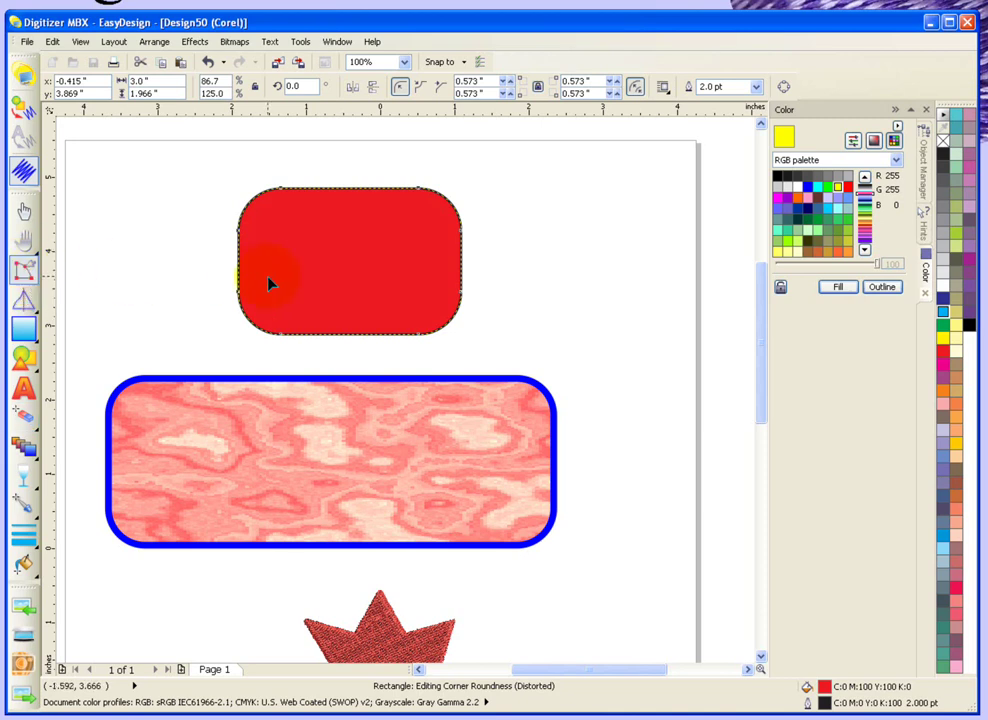
# Reshape the corner nodes to 0.983 top and 0.608 bottom roundness, then deselect
pyautogui.click(281, 190)
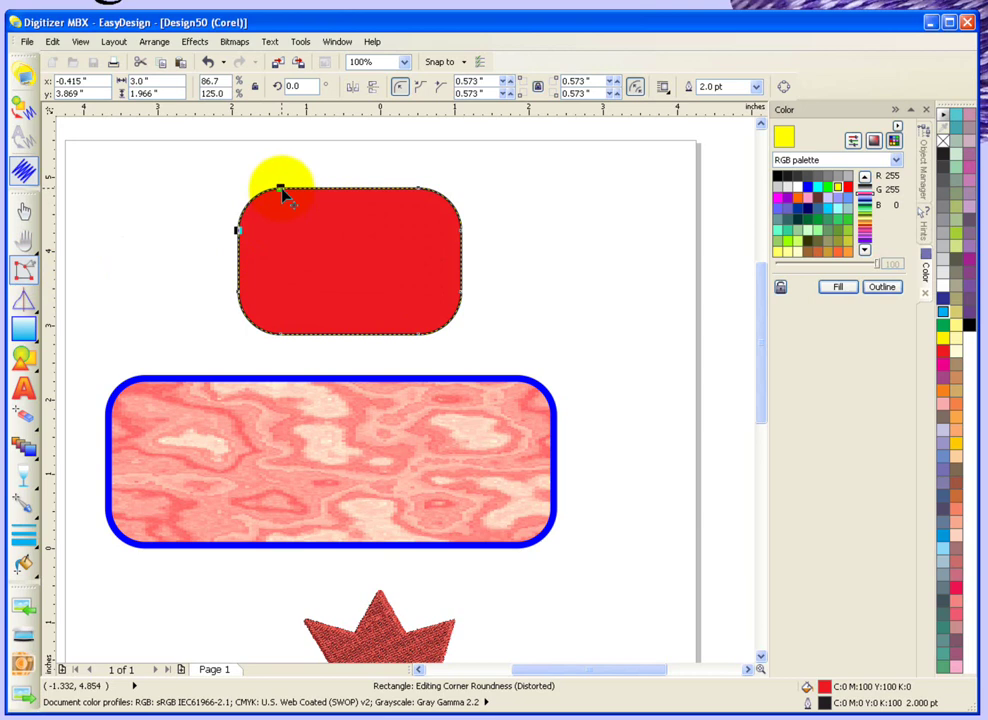
pyautogui.moveTo(281, 190); pyautogui.dragTo(324, 201)
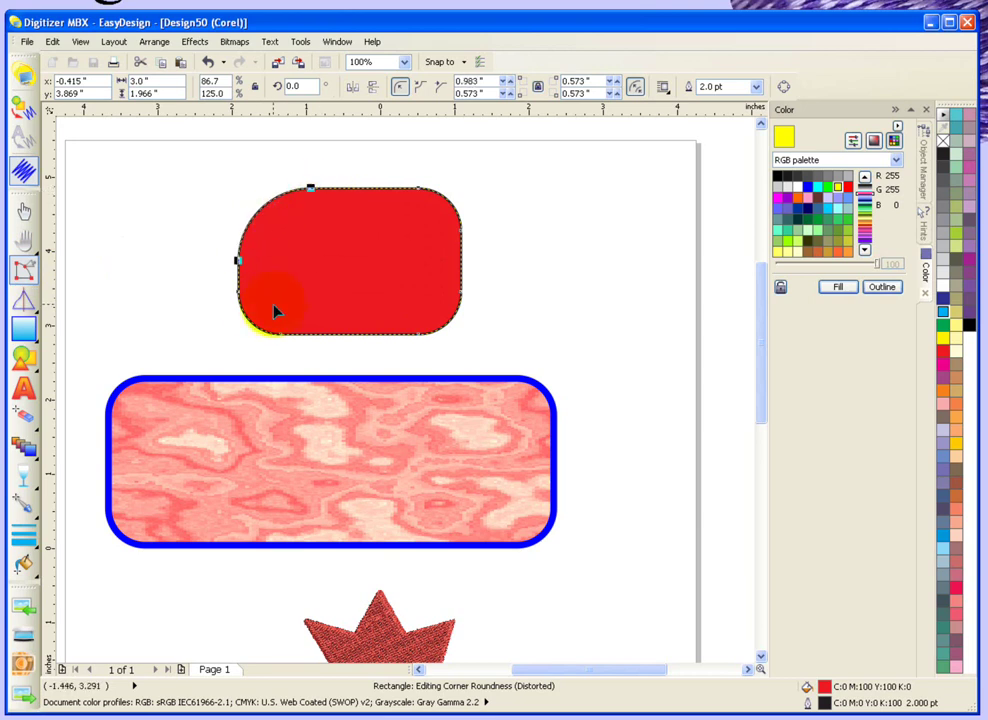
pyautogui.click(240, 283)
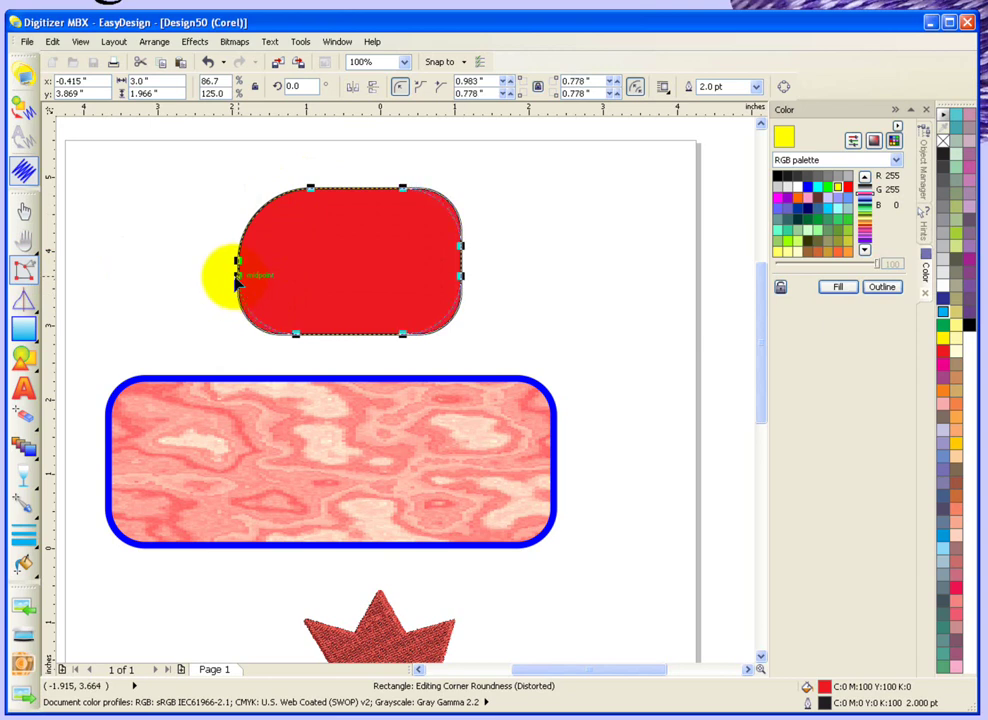
pyautogui.moveTo(236, 280); pyautogui.dragTo(249, 301)
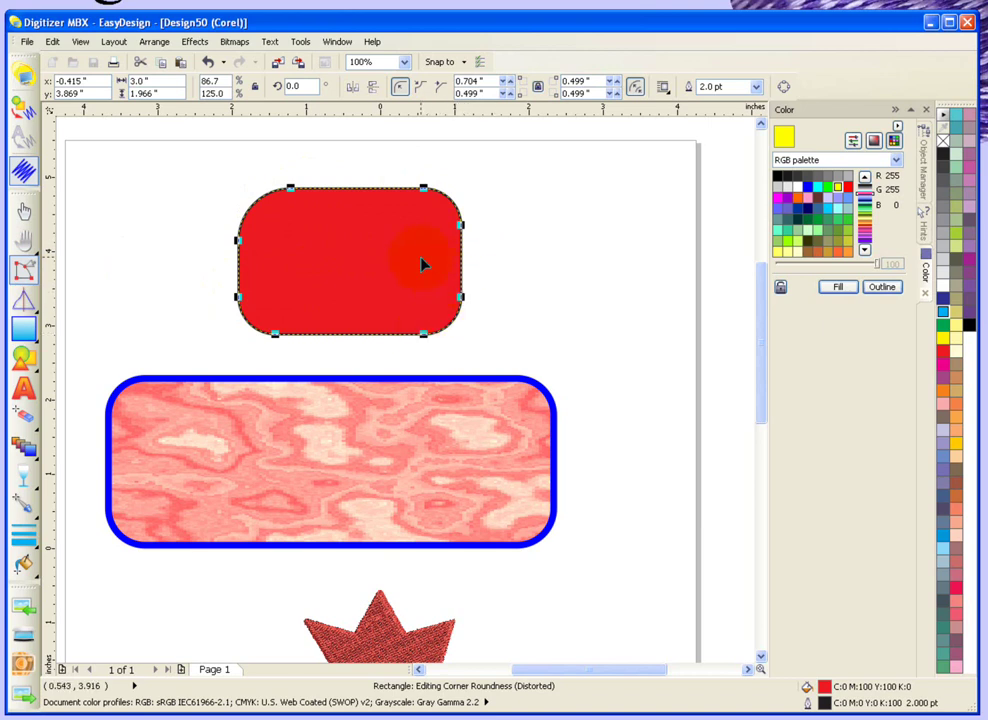
pyautogui.moveTo(463, 232)
pyautogui.mouseDown()
pyautogui.moveTo(476, 269)
pyautogui.moveTo(459, 257)
pyautogui.mouseUp()
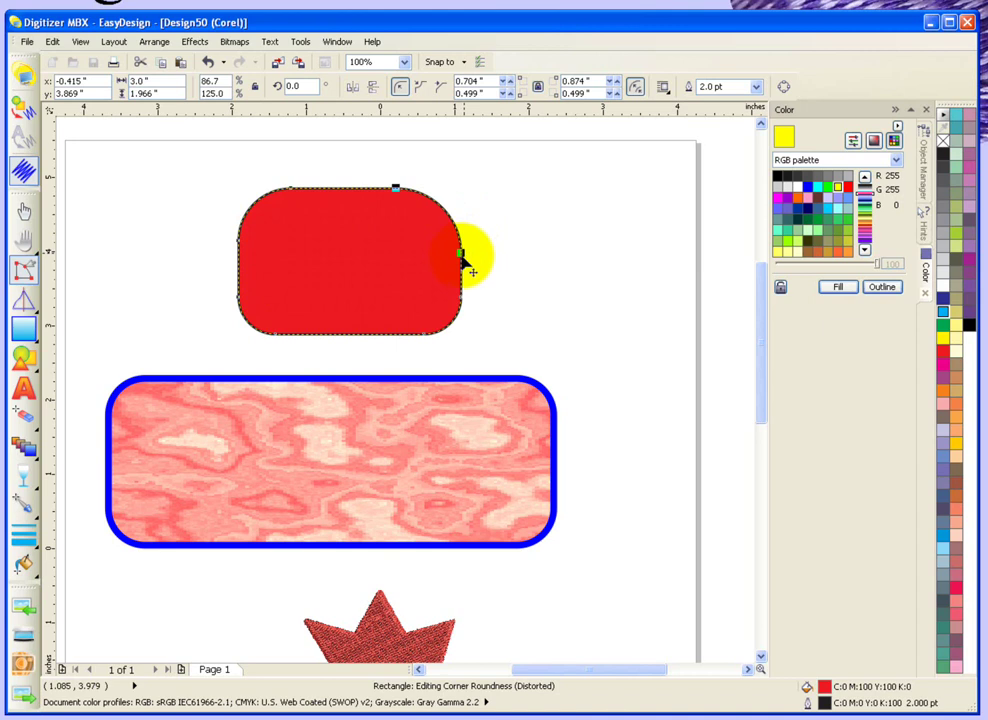
pyautogui.click(290, 190)
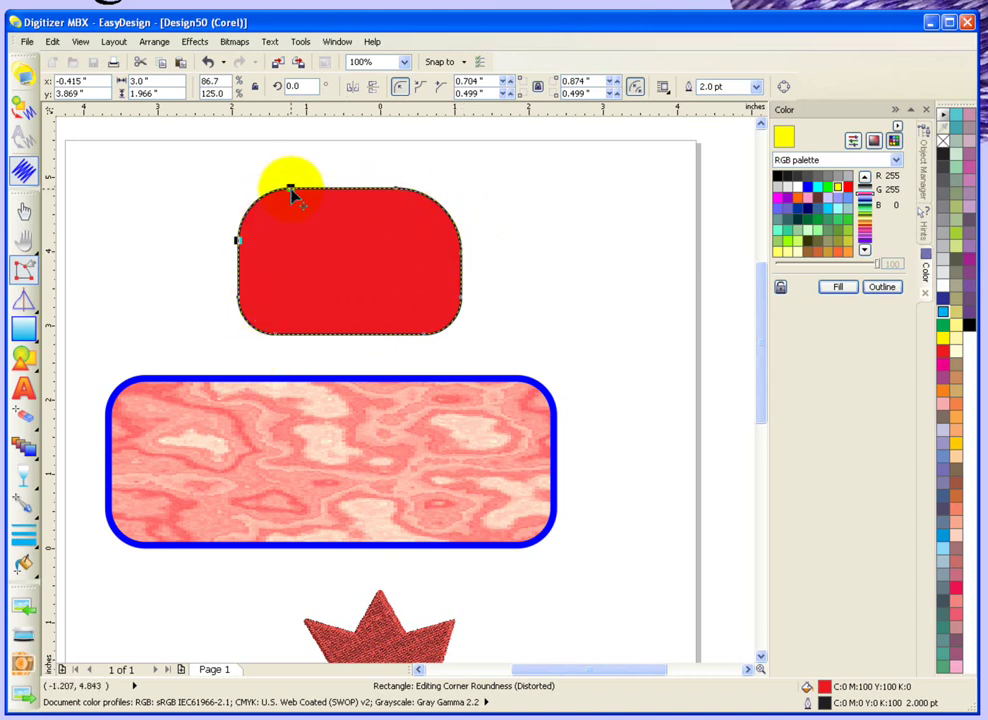
pyautogui.moveTo(290, 192); pyautogui.dragTo(380, 192)
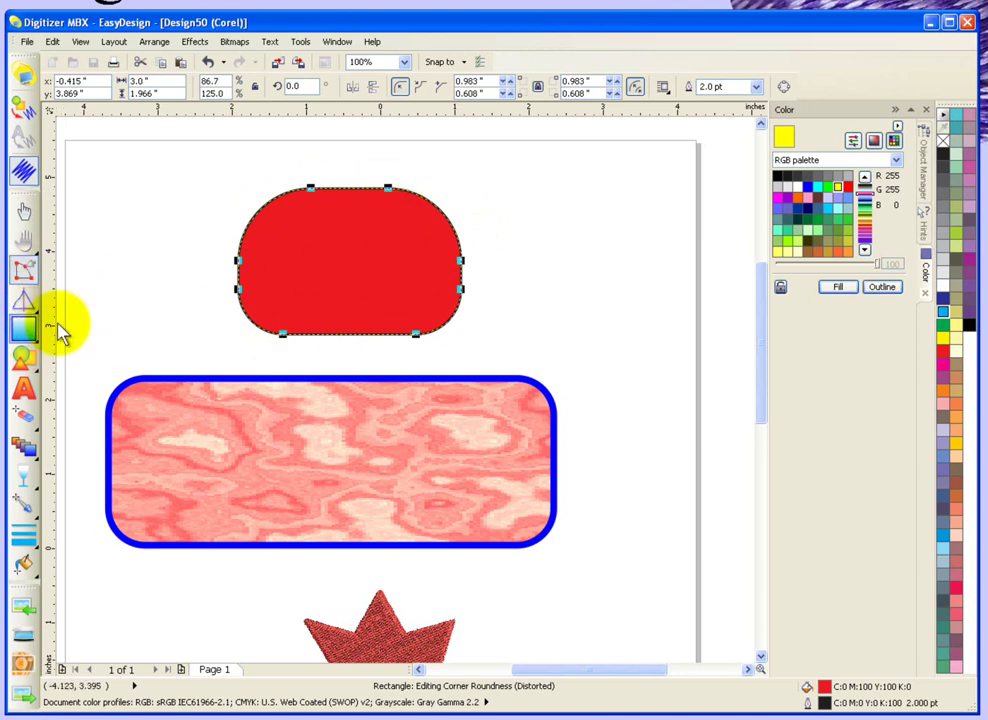
pyautogui.click(25, 213)
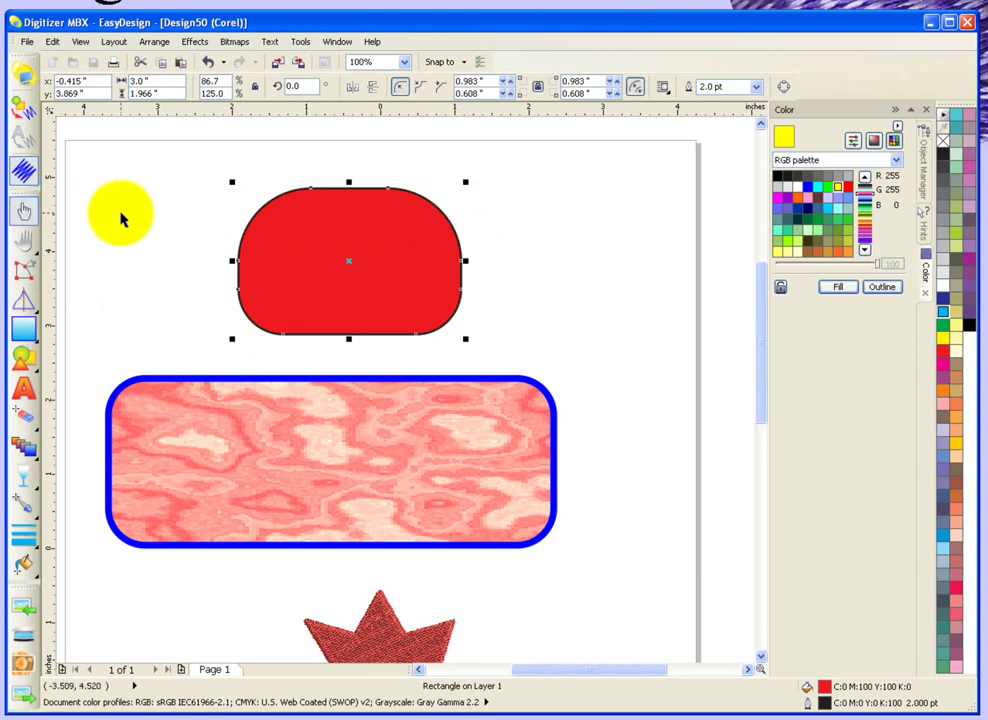
pyautogui.click(120, 222)
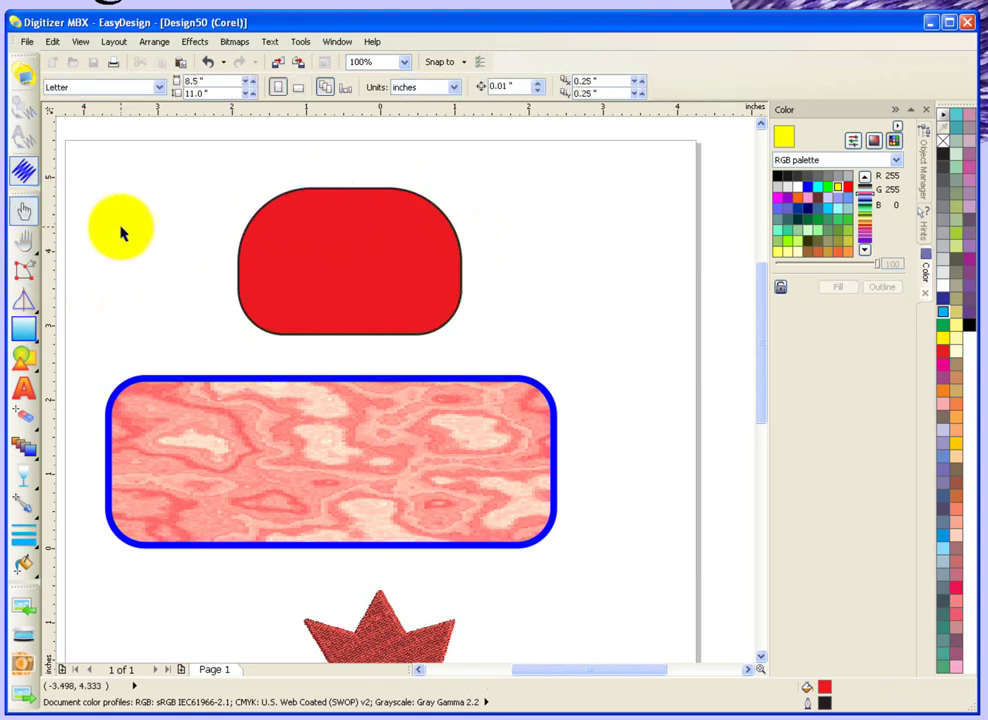
# Draw a 1.521 by 1.75 inch ellipse left of the dome-topped red shape
pyautogui.click(38, 344)
pyautogui.click(80, 340)
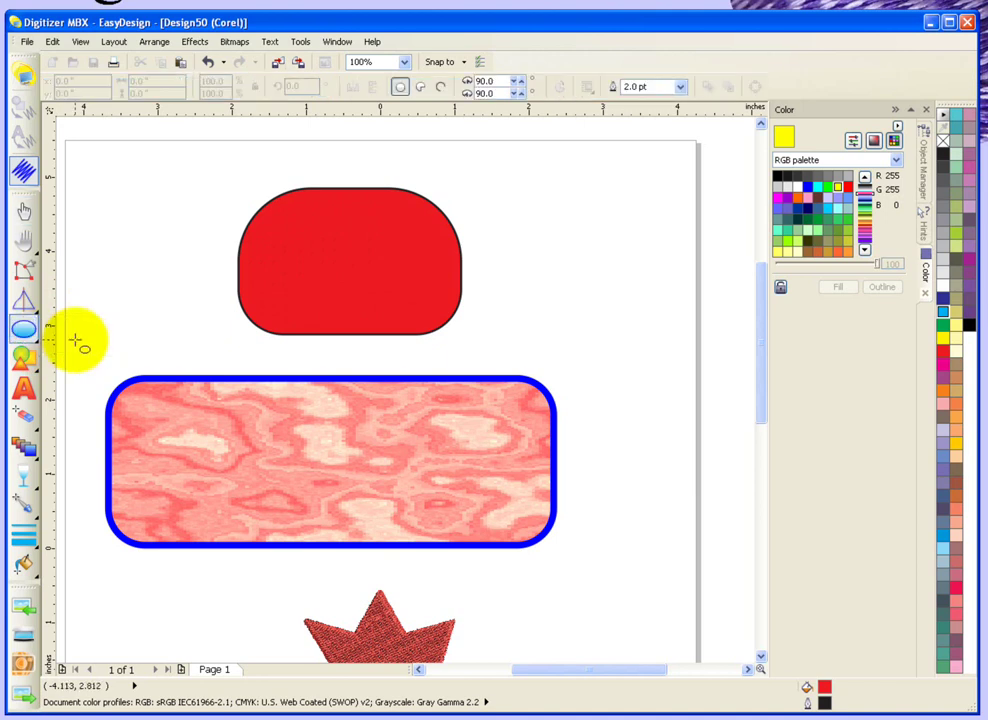
pyautogui.moveTo(94, 198); pyautogui.dragTo(207, 331)
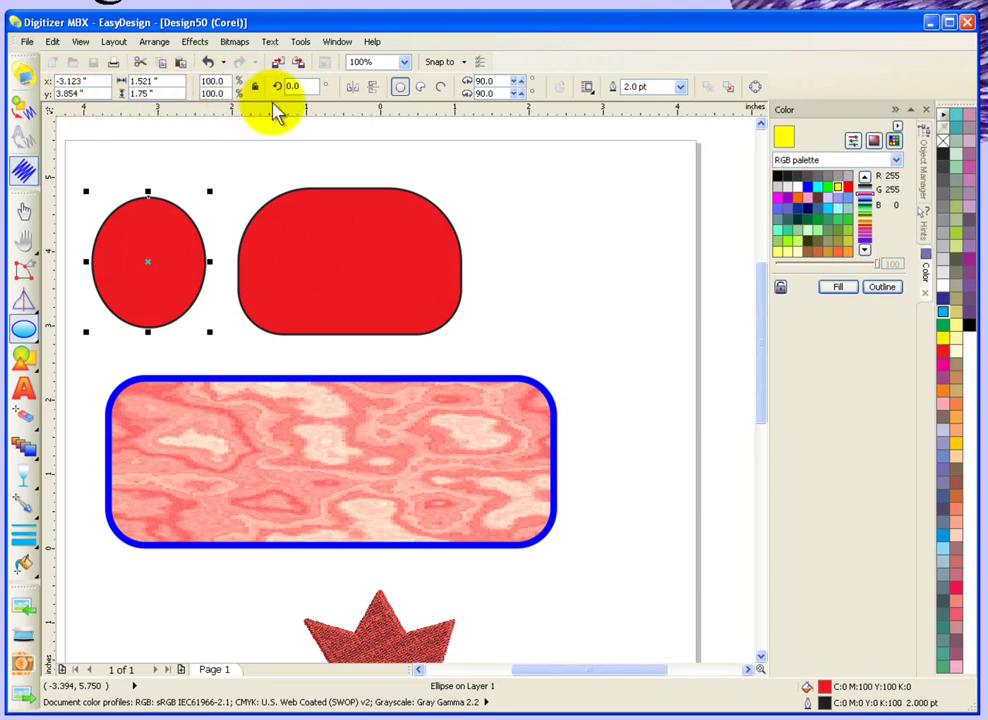
# Convert the ellipse into a pie, briefly trying the arc style first
pyautogui.click(420, 90)
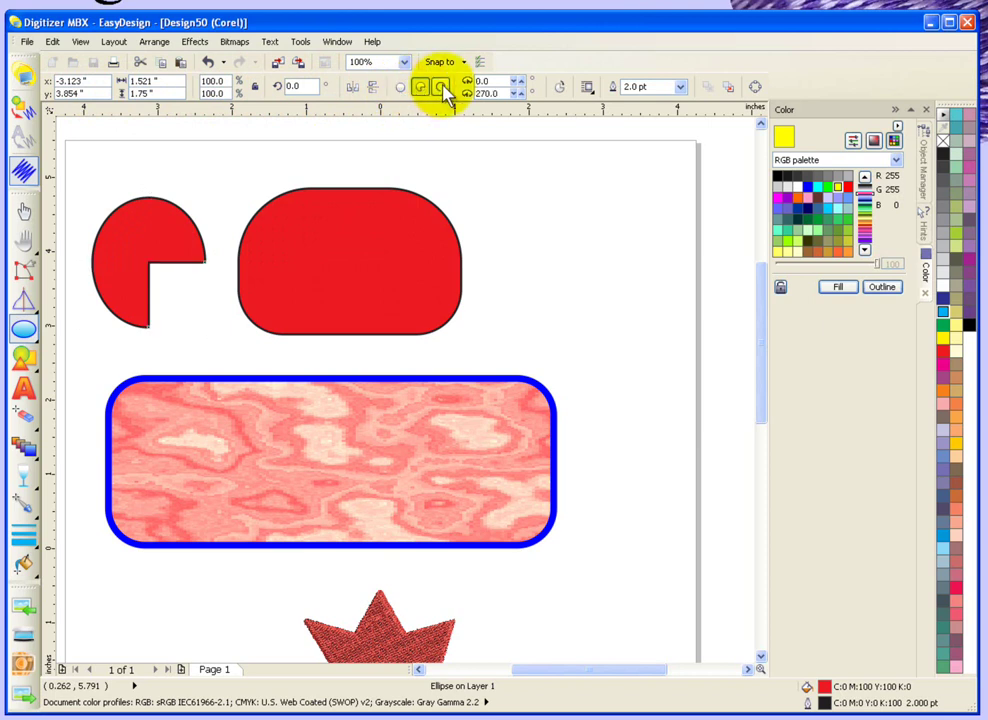
pyautogui.click(441, 88)
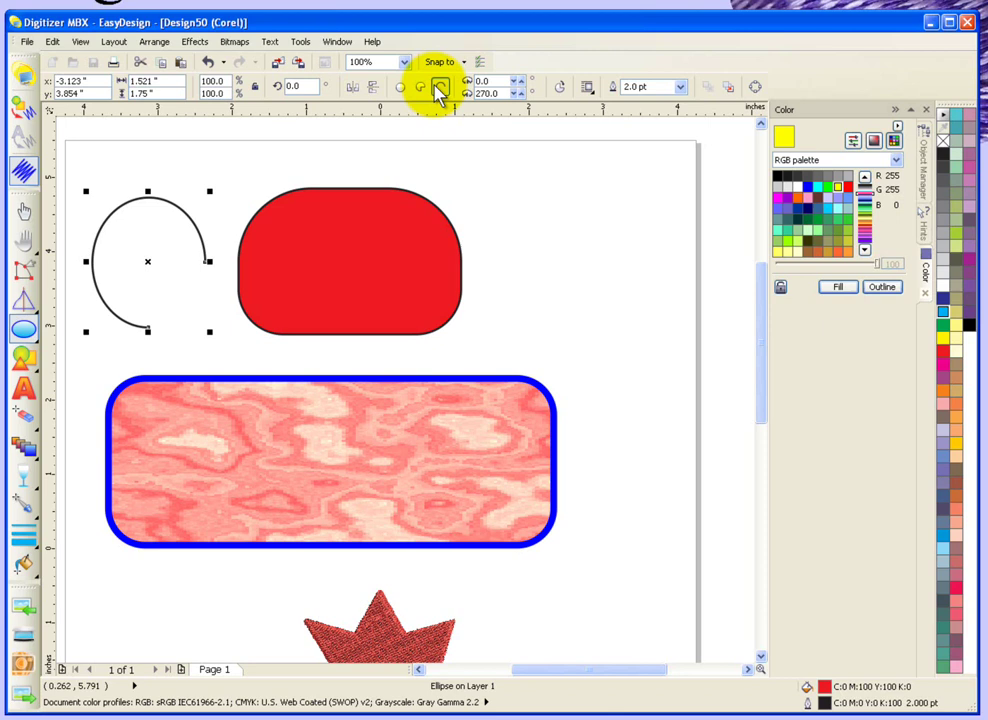
pyautogui.click(421, 88)
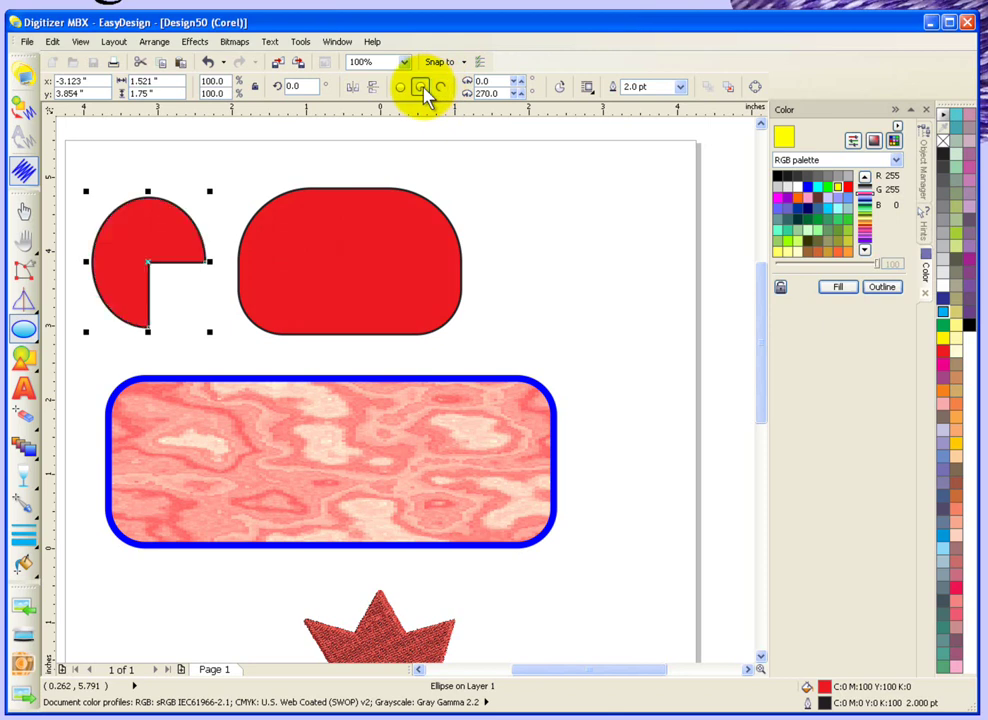
# Move the pie's start node to 25.547° and keep the larger 244.453° slice
pyautogui.click(24, 274)
pyautogui.click(204, 262)
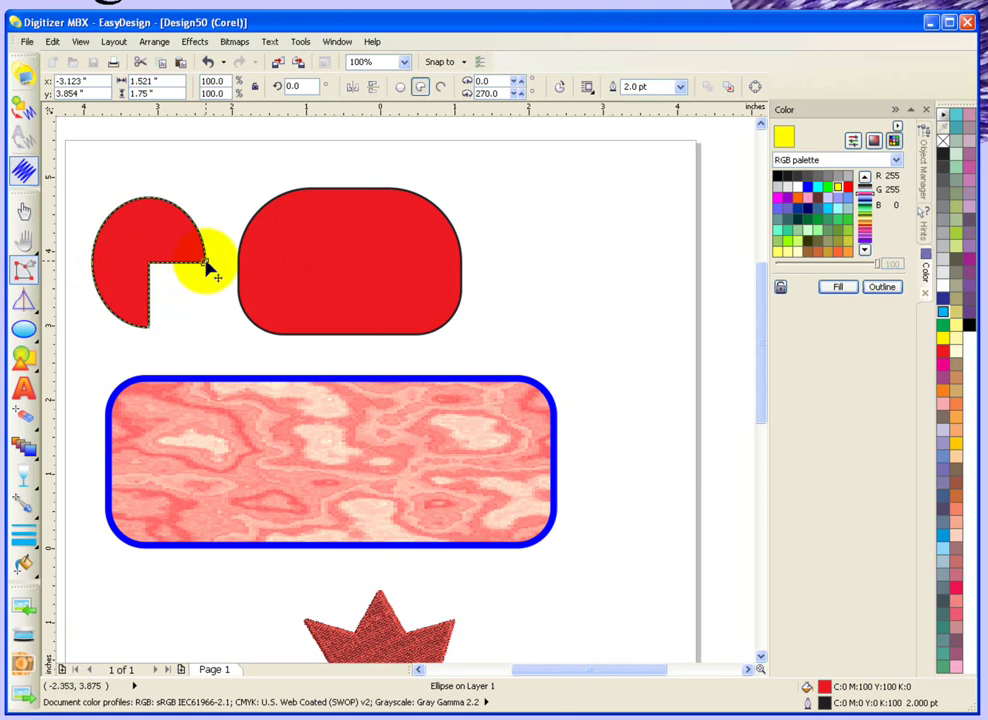
pyautogui.moveTo(206, 264); pyautogui.dragTo(197, 232)
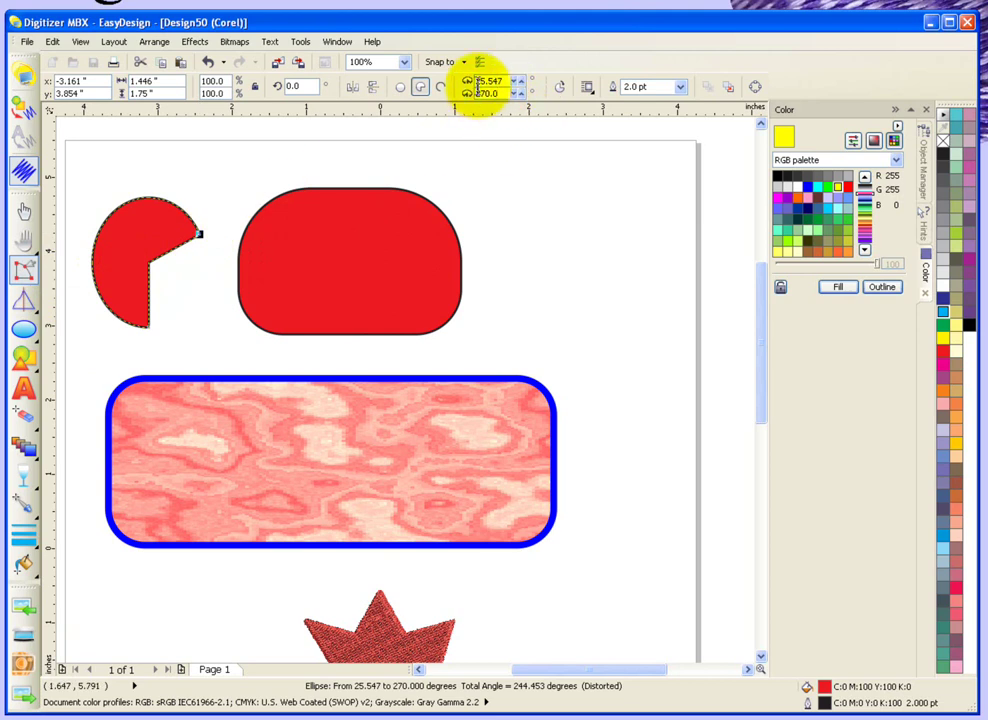
pyautogui.click(560, 88)
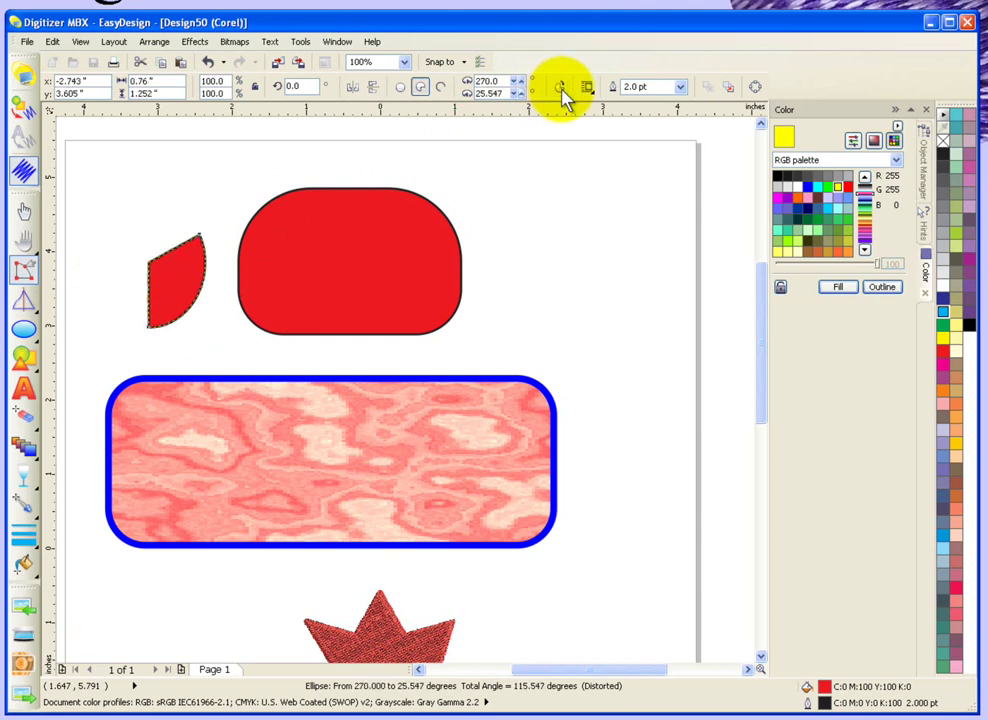
pyautogui.click(563, 90)
pyautogui.click(563, 90)
pyautogui.click(563, 90)
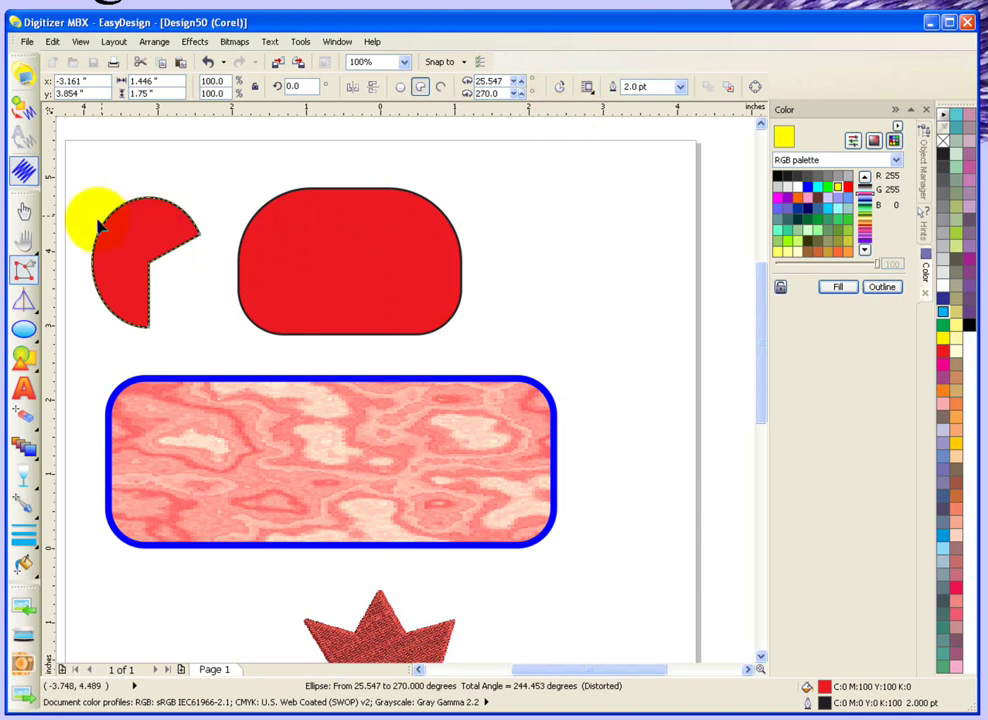
# Draw a polygon right of the rounded rectangle and raise it from five to 8 sides
pyautogui.click(37, 338)
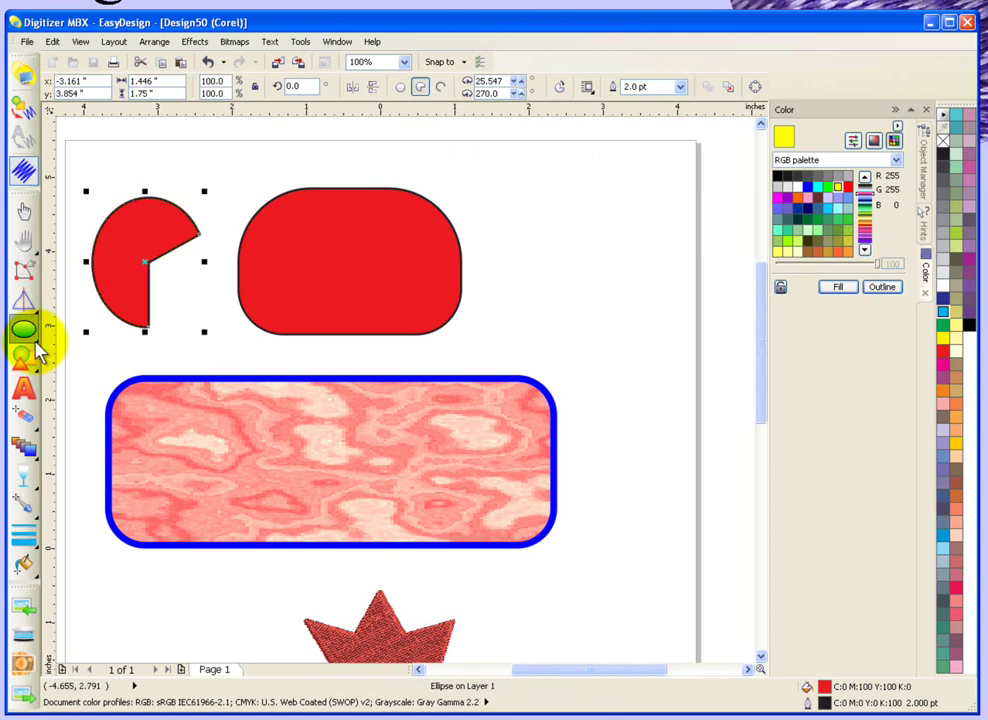
pyautogui.click(24, 331)
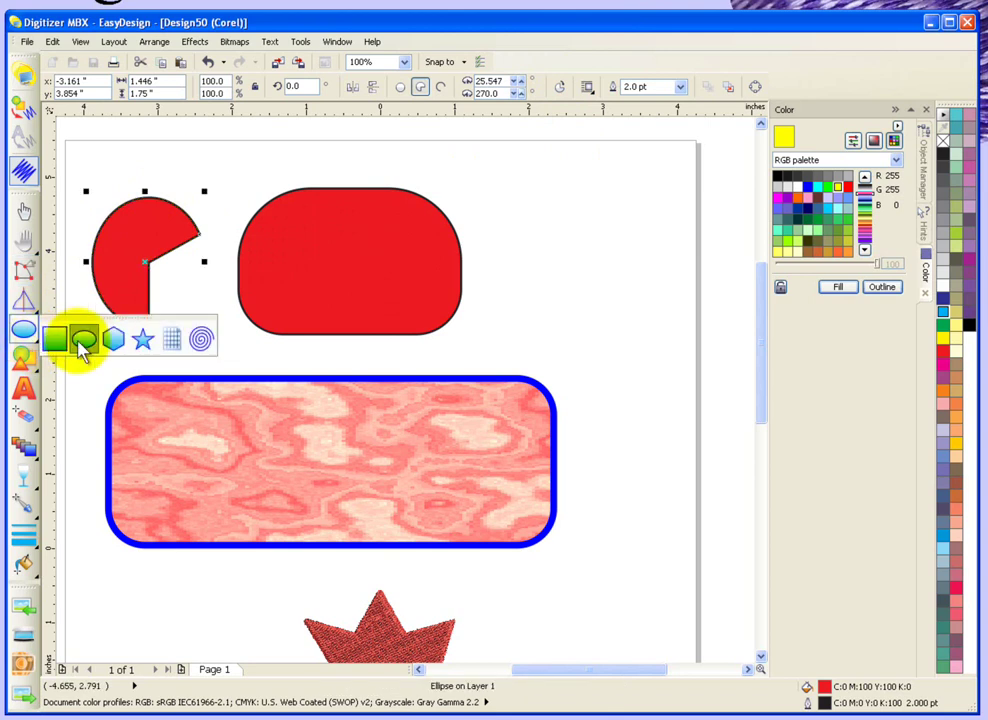
pyautogui.click(118, 342)
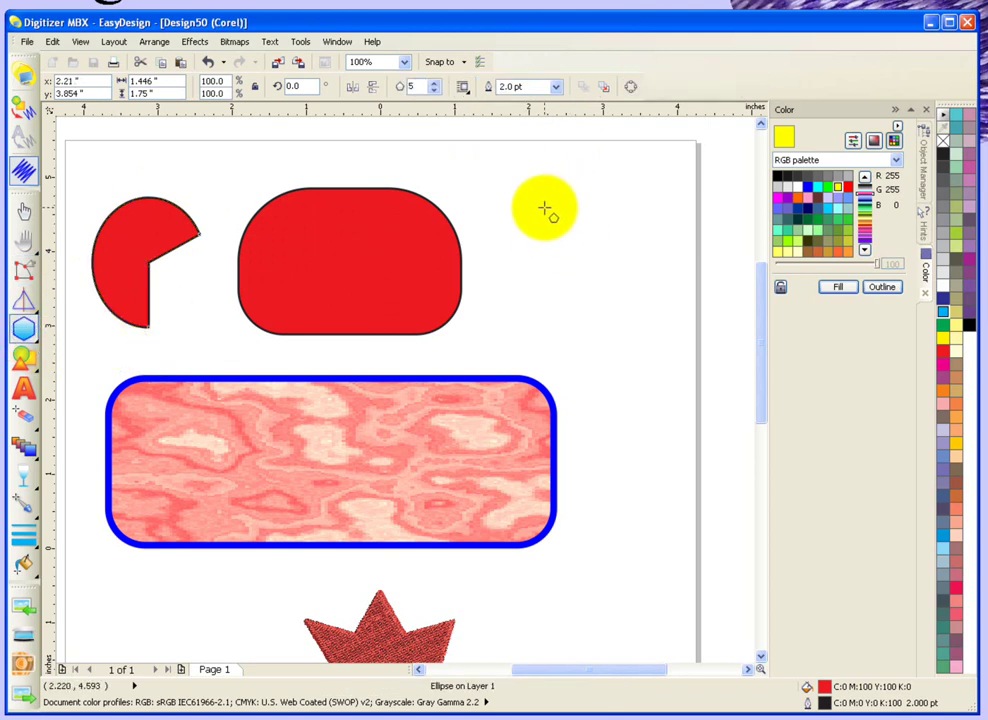
pyautogui.moveTo(547, 209); pyautogui.dragTo(661, 333)
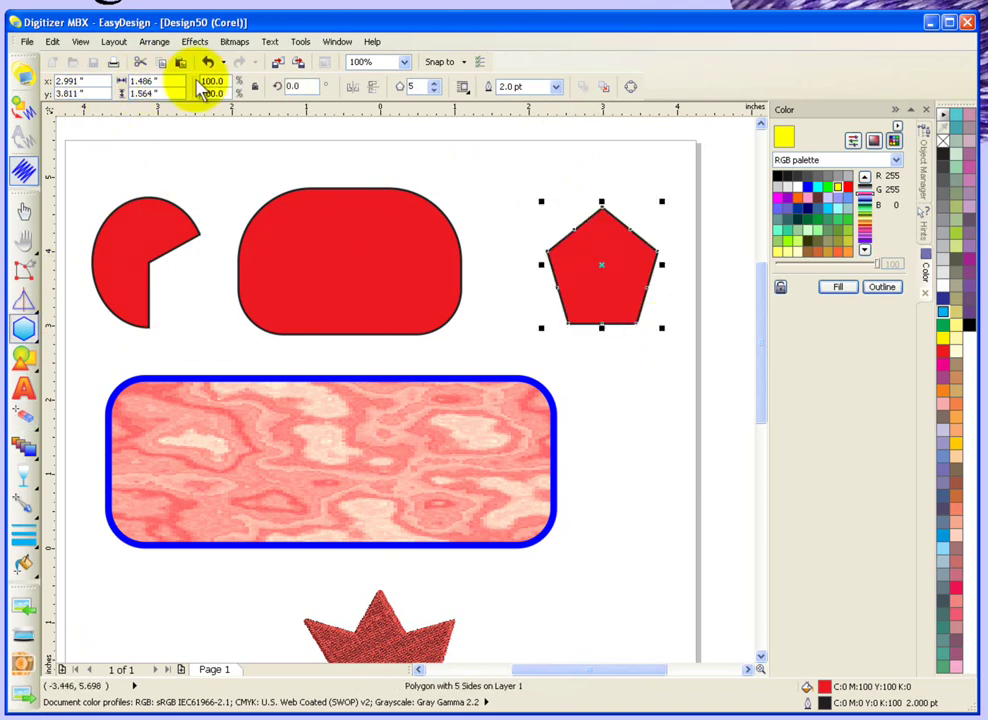
pyautogui.click(434, 84)
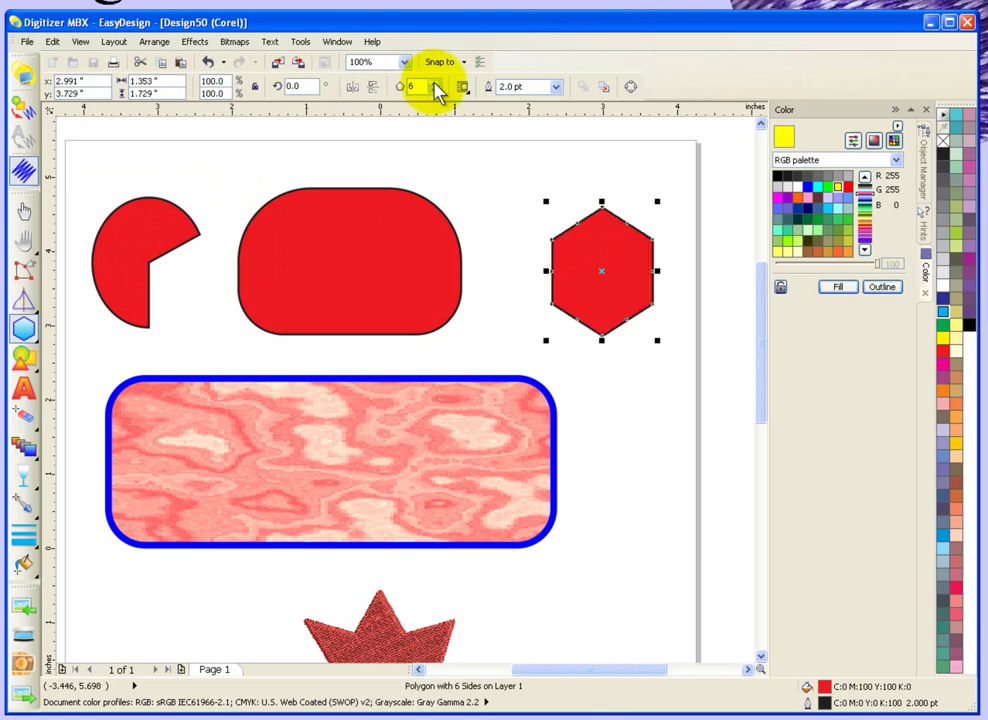
pyautogui.click(434, 84)
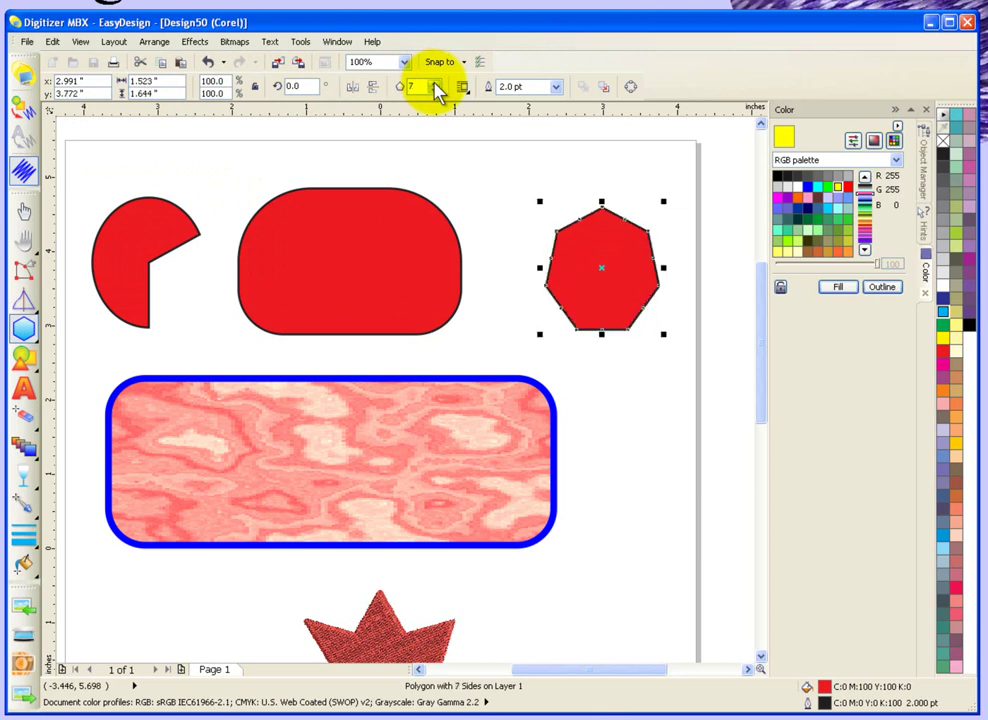
pyautogui.click(434, 84)
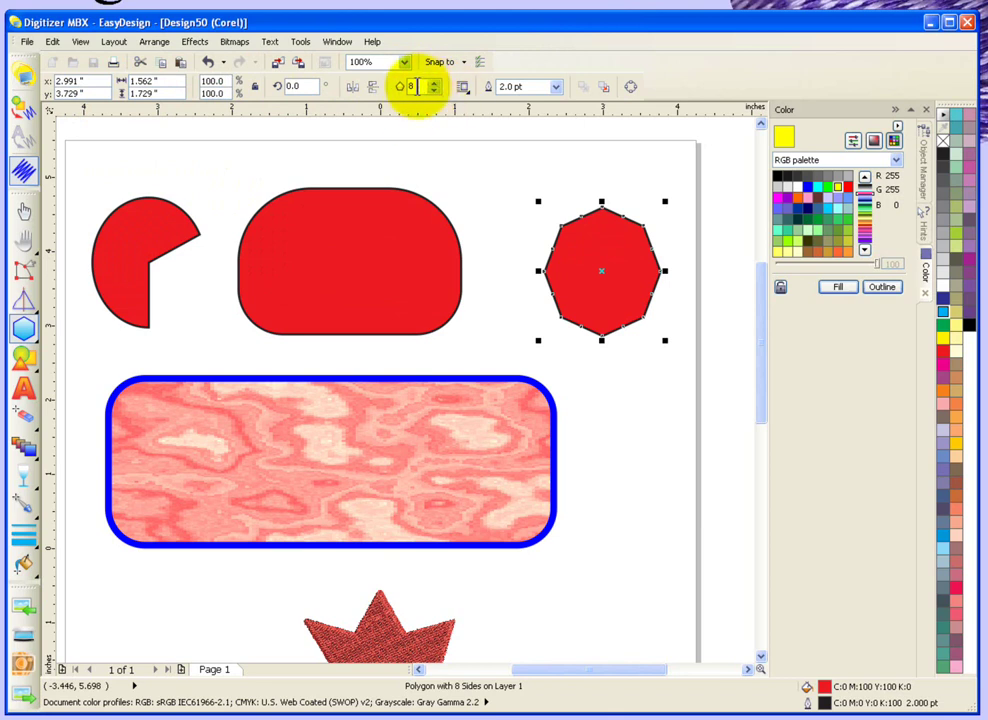
pyautogui.click(24, 270)
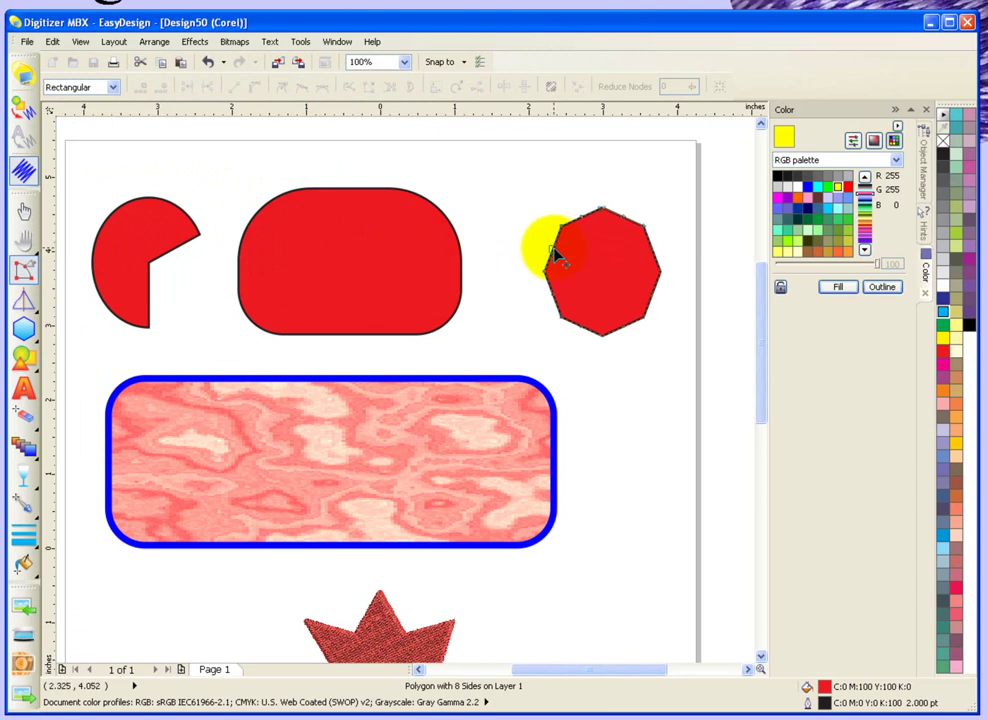
# Pull one octagon node inward to form a spiky eight-pointed star, then reselect it
pyautogui.moveTo(557, 256); pyautogui.dragTo(540, 226)
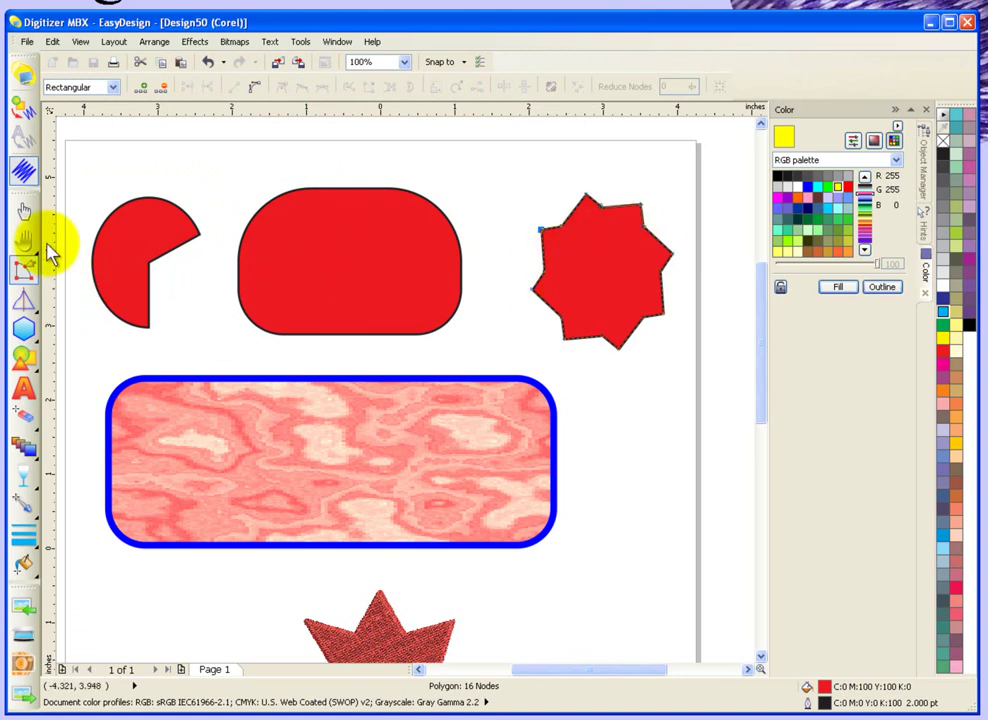
pyautogui.click(25, 214)
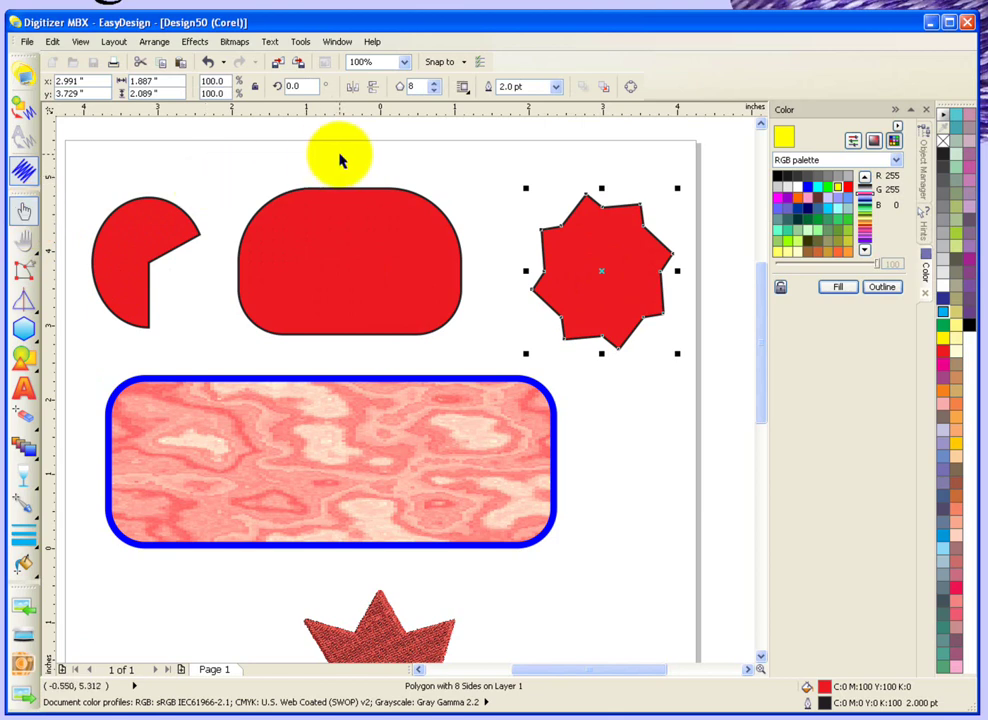
pyautogui.click(404, 153)
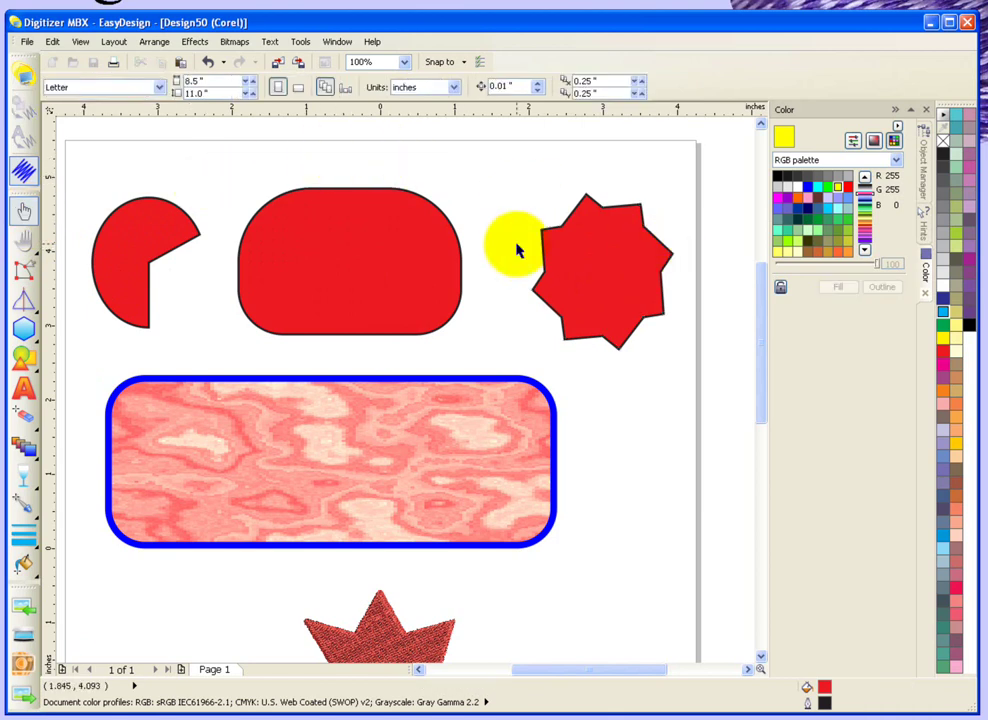
pyautogui.click(576, 246)
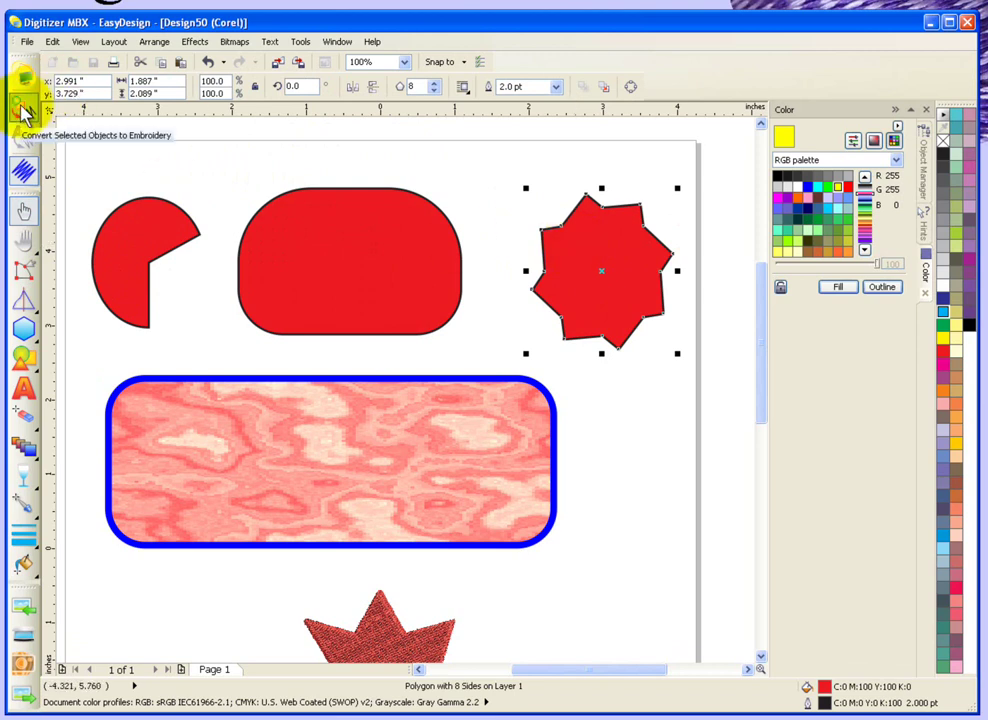
# Convert the star to embroidery, hide the hoop, and zoom in on the stitched star
pyautogui.click(22, 108)
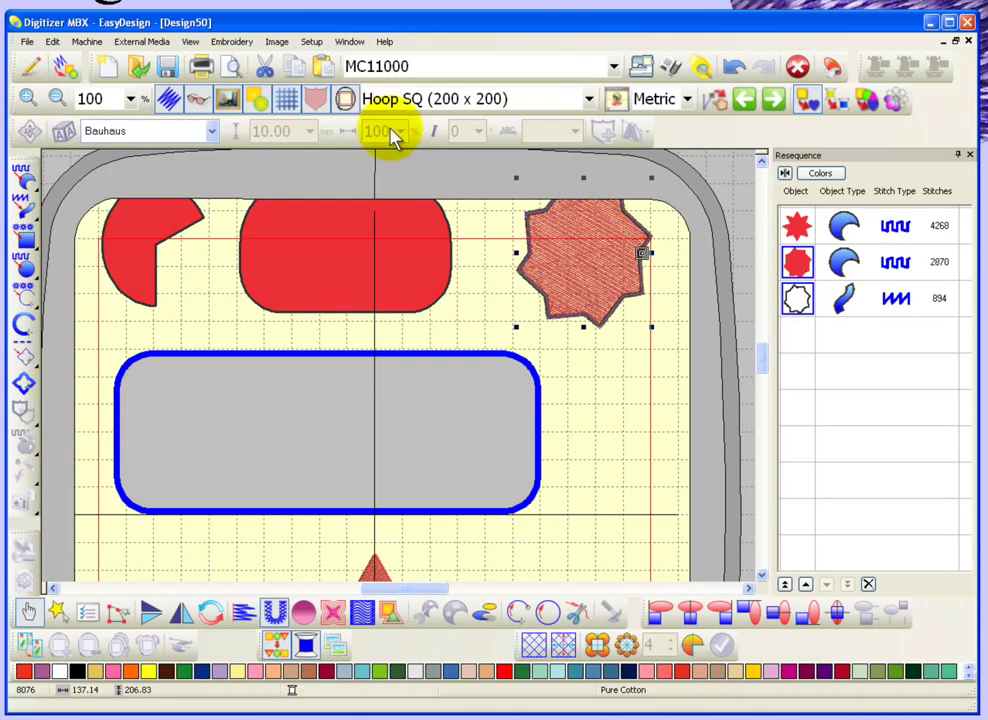
pyautogui.click(345, 99)
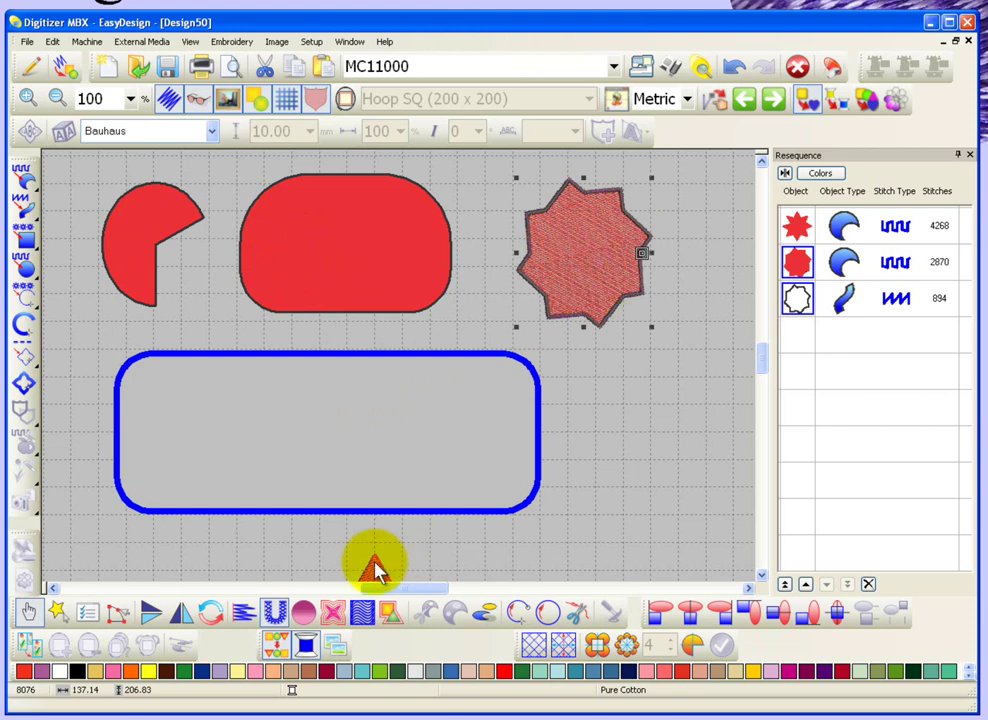
pyautogui.click(699, 240)
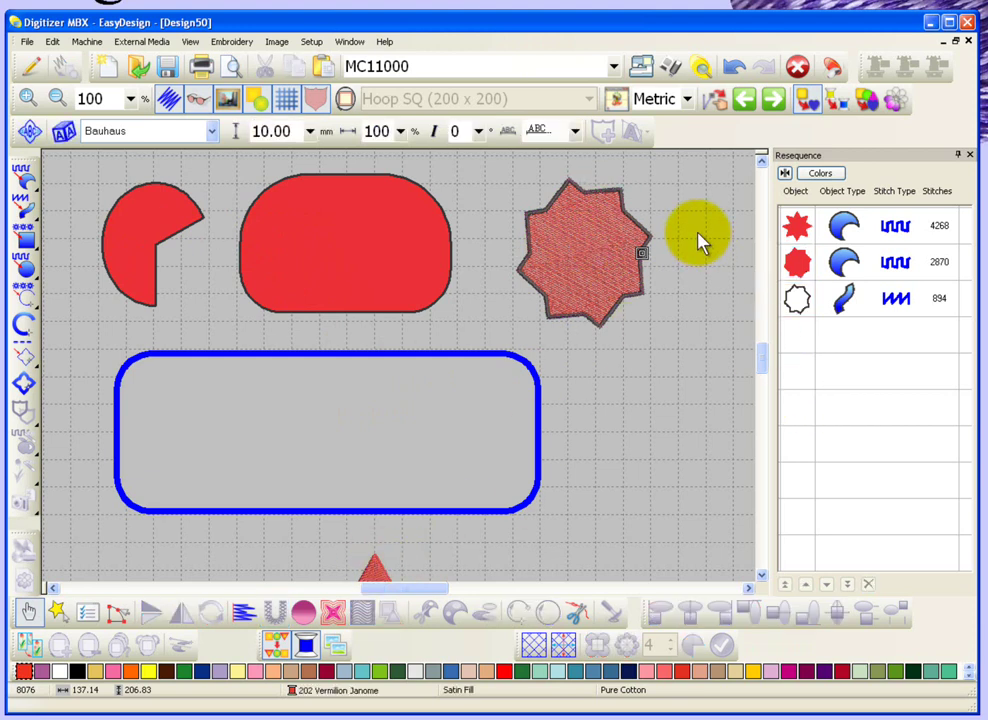
pyautogui.press('z')
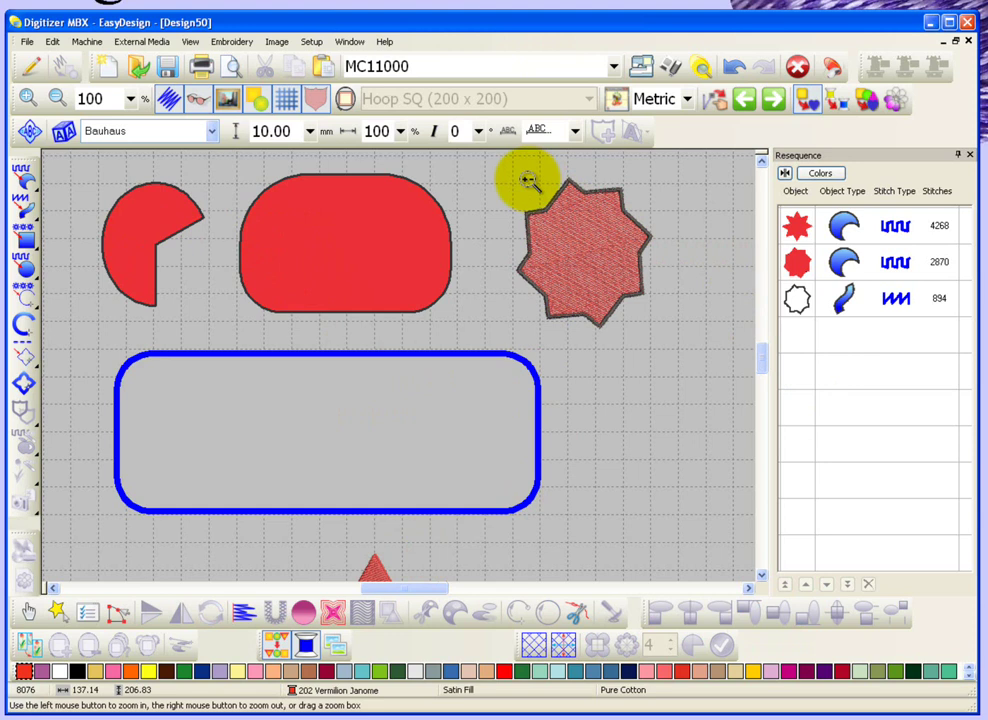
pyautogui.moveTo(522, 178); pyautogui.dragTo(690, 296)
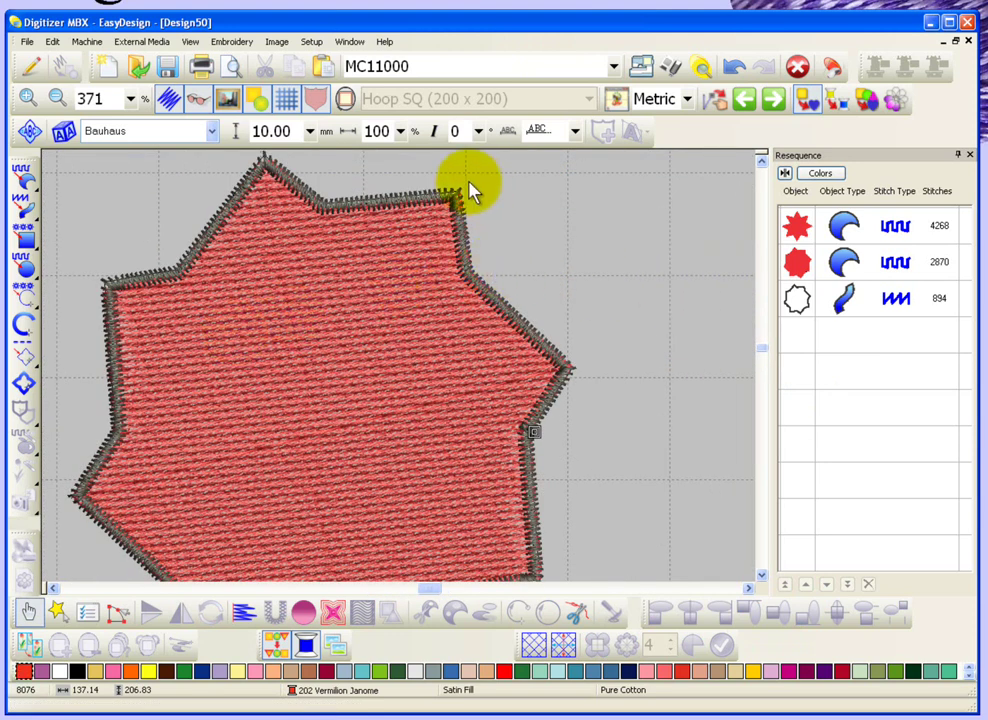
# Change the star's fill object stitch type to Embossed Fill (Patch1 waffle pattern)
pyautogui.click(797, 262)
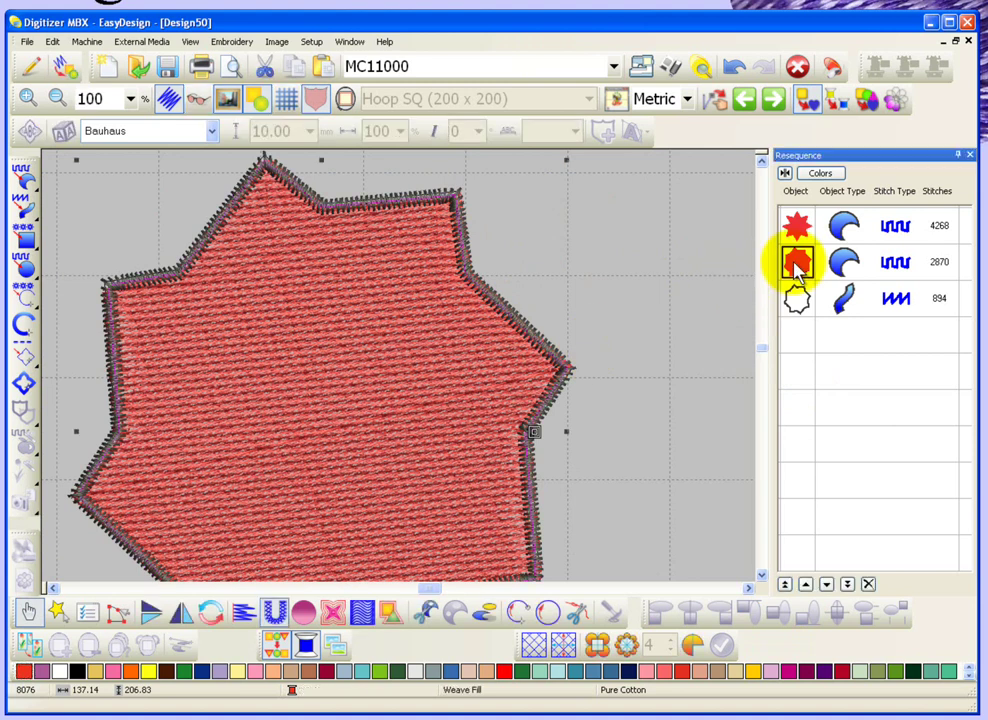
pyautogui.click(800, 305)
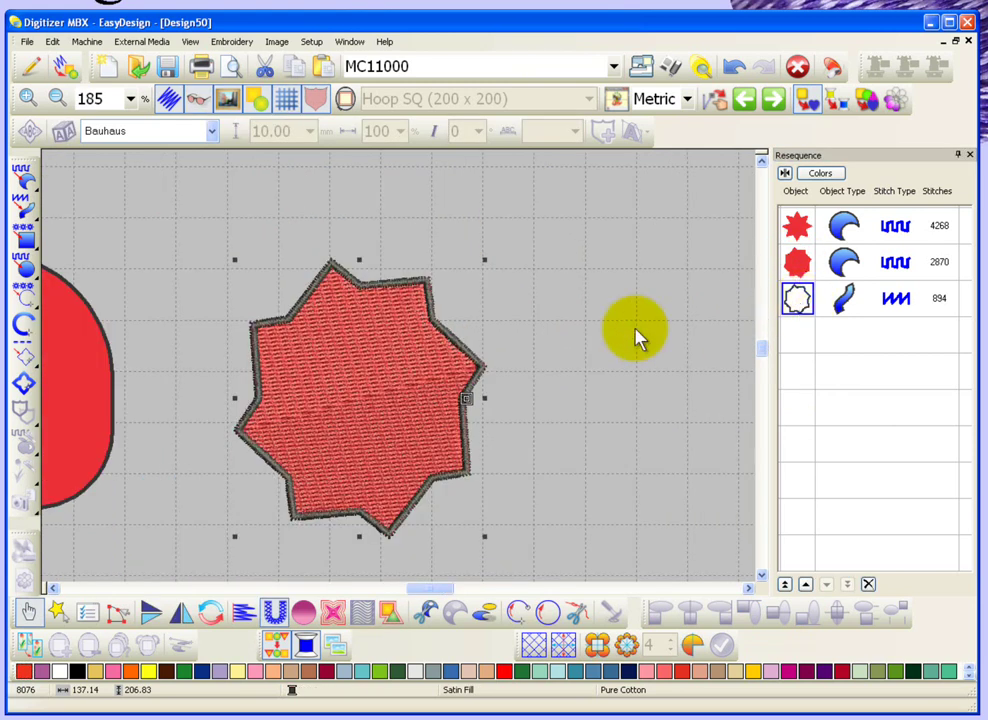
pyautogui.click(600, 333)
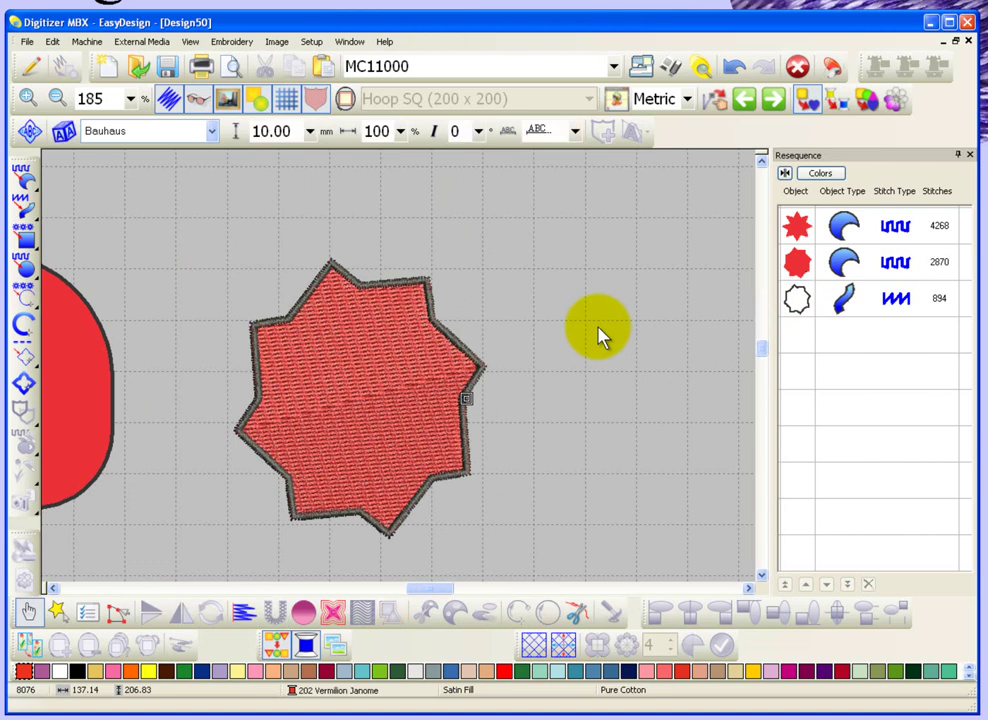
pyautogui.click(797, 262)
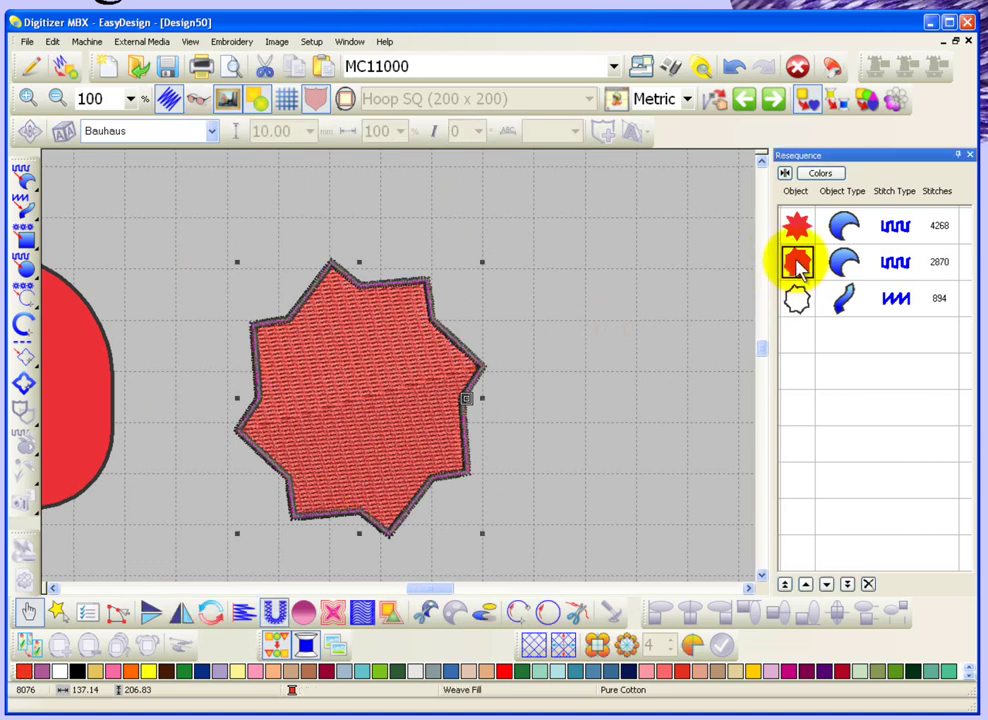
pyautogui.click(368, 386)
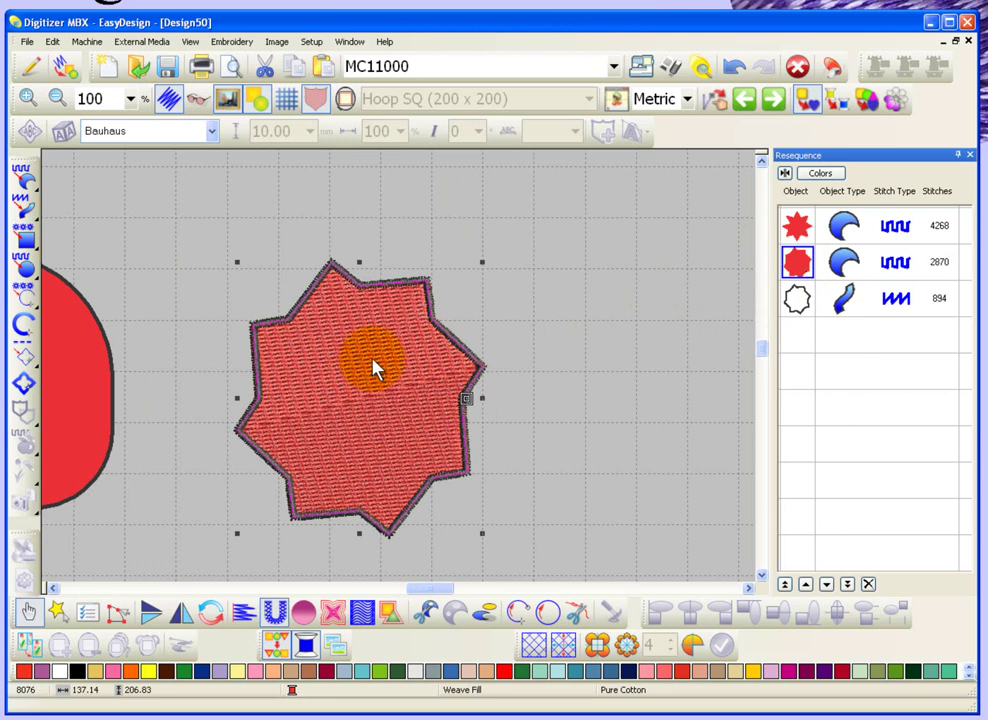
pyautogui.doubleClick(375, 368)
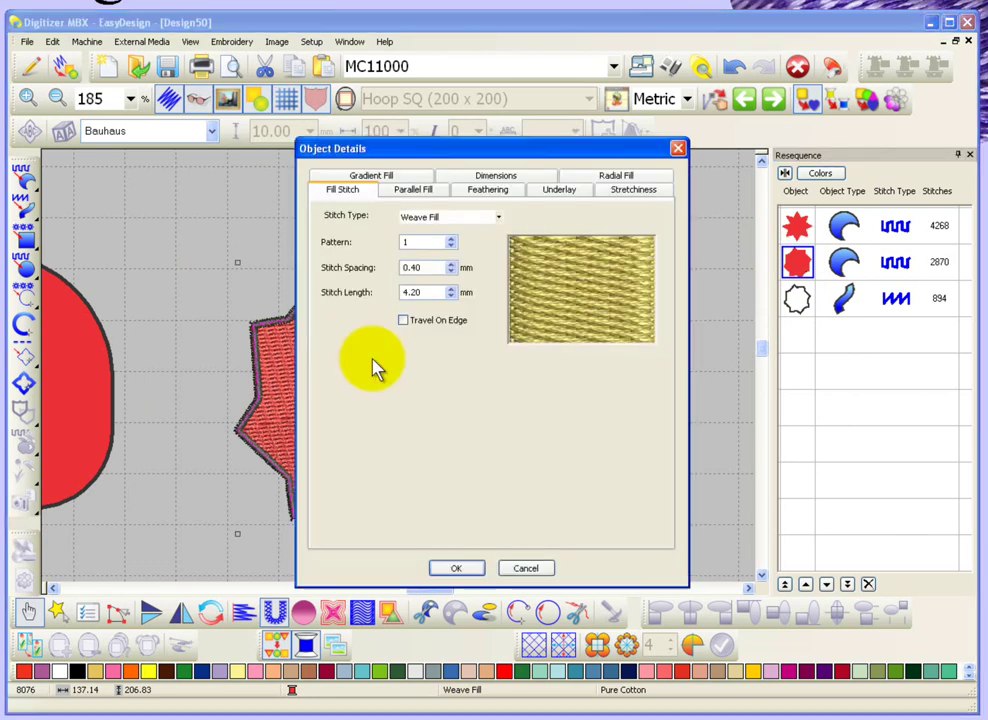
pyautogui.click(455, 220)
pyautogui.click(450, 253)
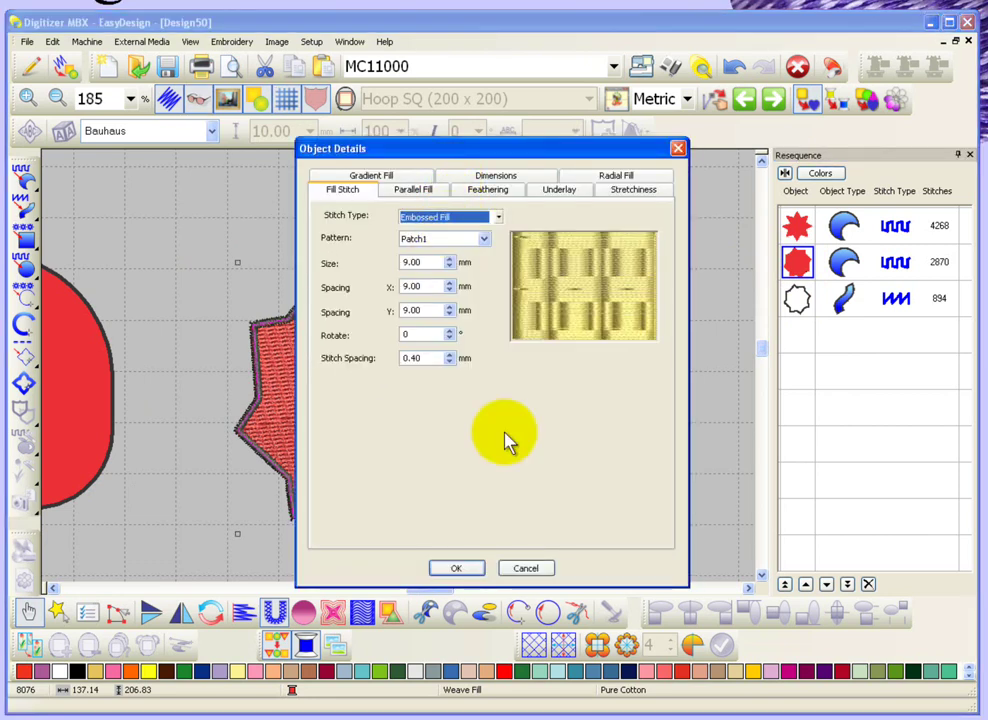
pyautogui.click(457, 569)
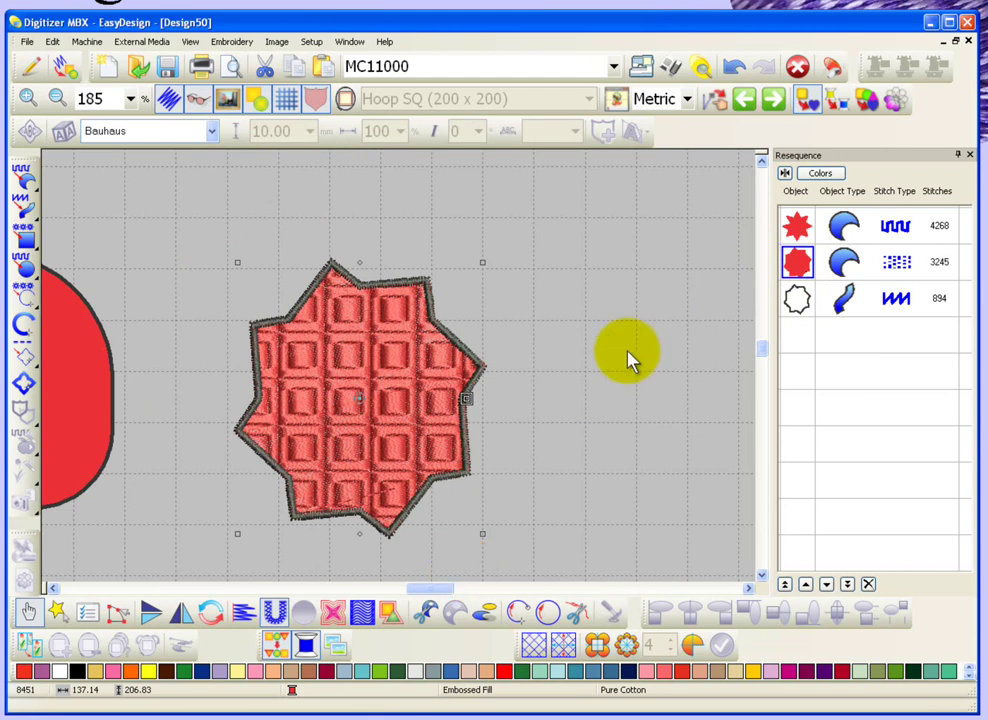
pyautogui.click(613, 295)
pyautogui.hotkey('shift', 'z')
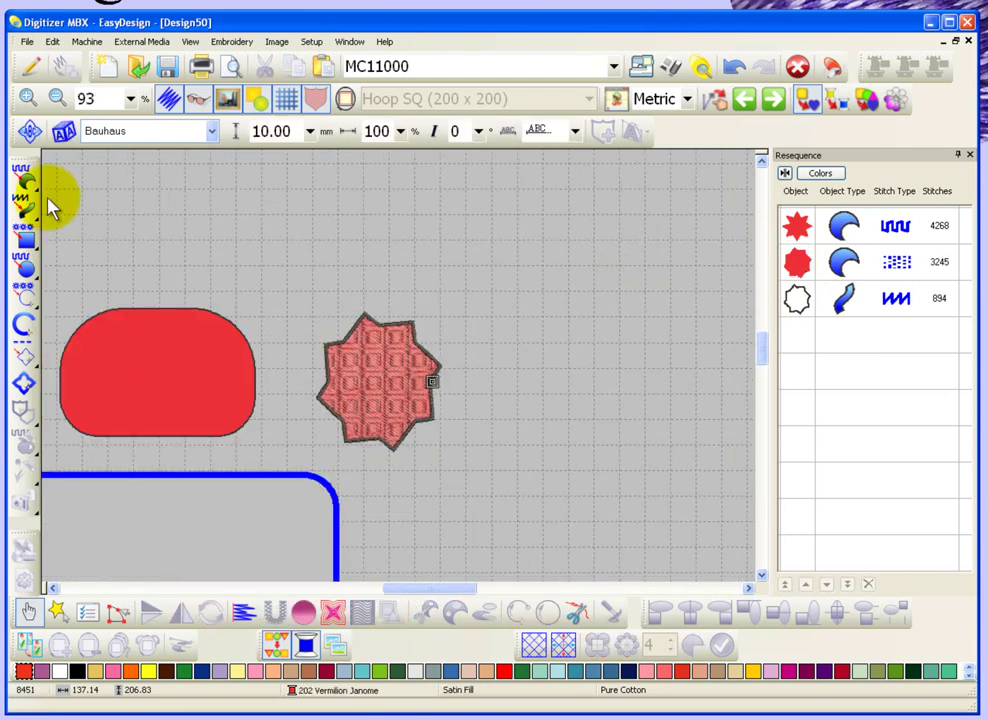
# Draw a red five-point vector star to the right of the embossed star
pyautogui.click(22, 70)
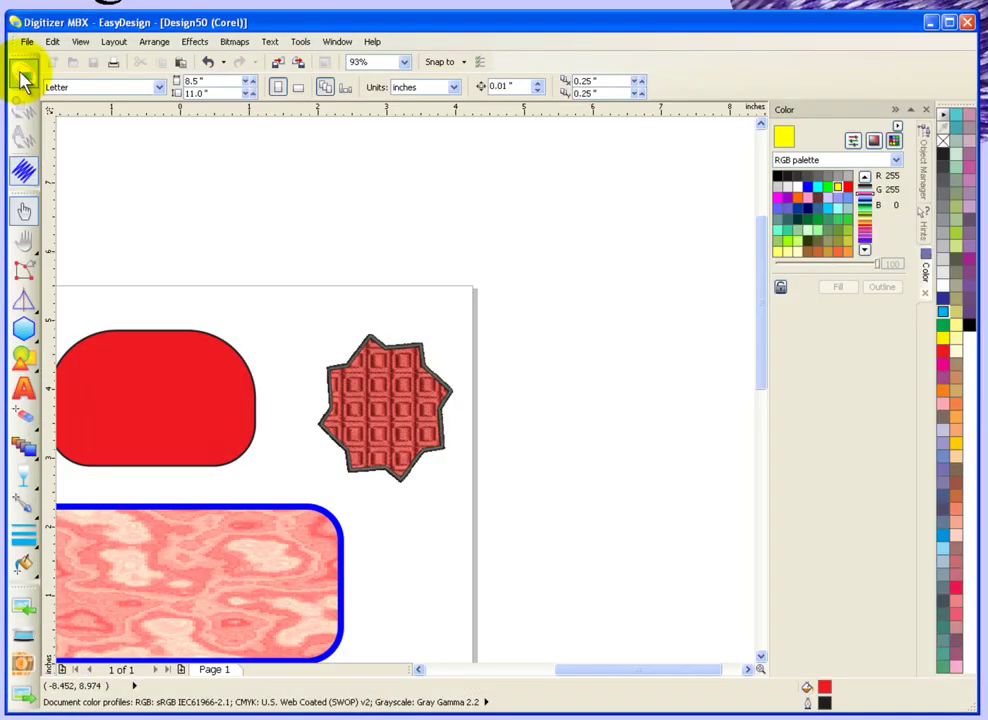
pyautogui.click(24, 330)
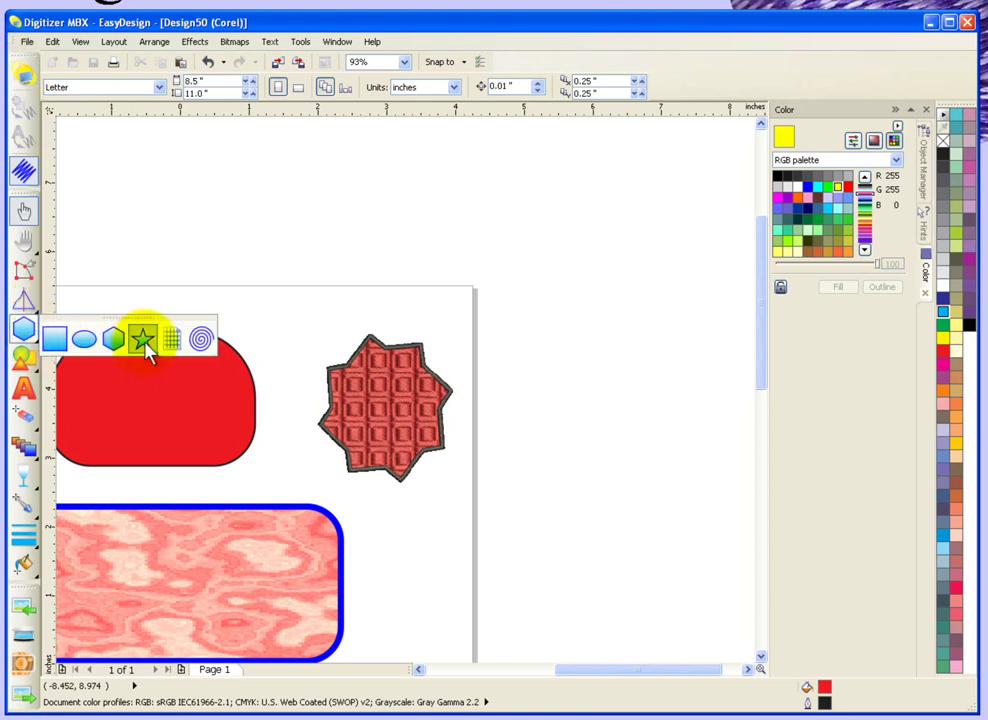
pyautogui.click(143, 342)
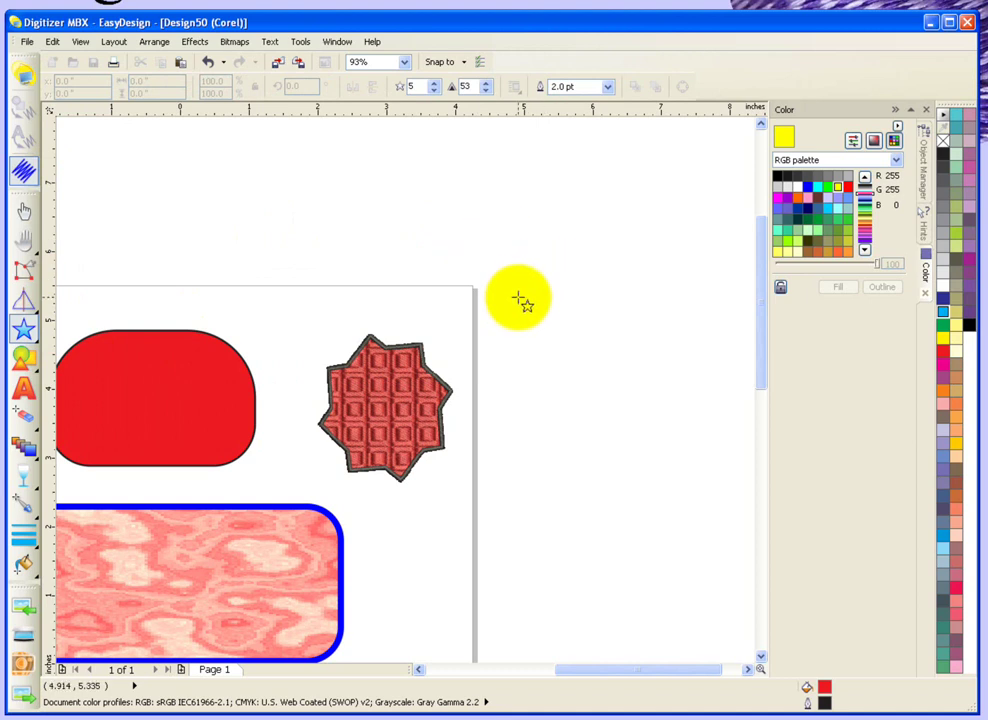
pyautogui.moveTo(518, 300); pyautogui.dragTo(709, 515)
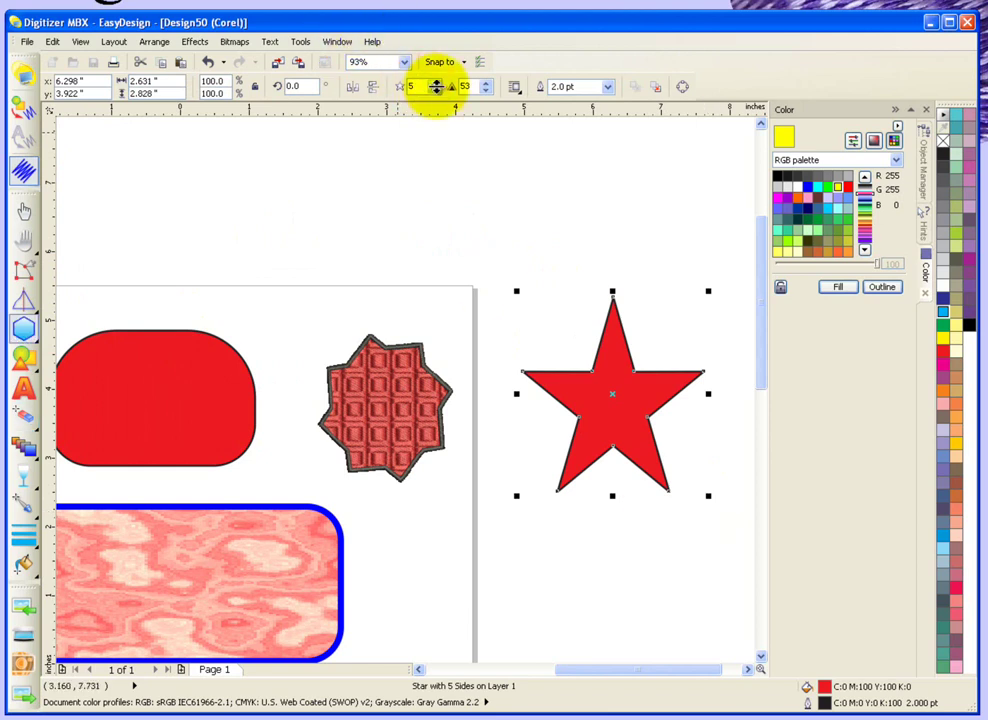
# Raise the star to 8 points and lower its sharpness to 30
pyautogui.click(436, 84)
pyautogui.click(436, 84)
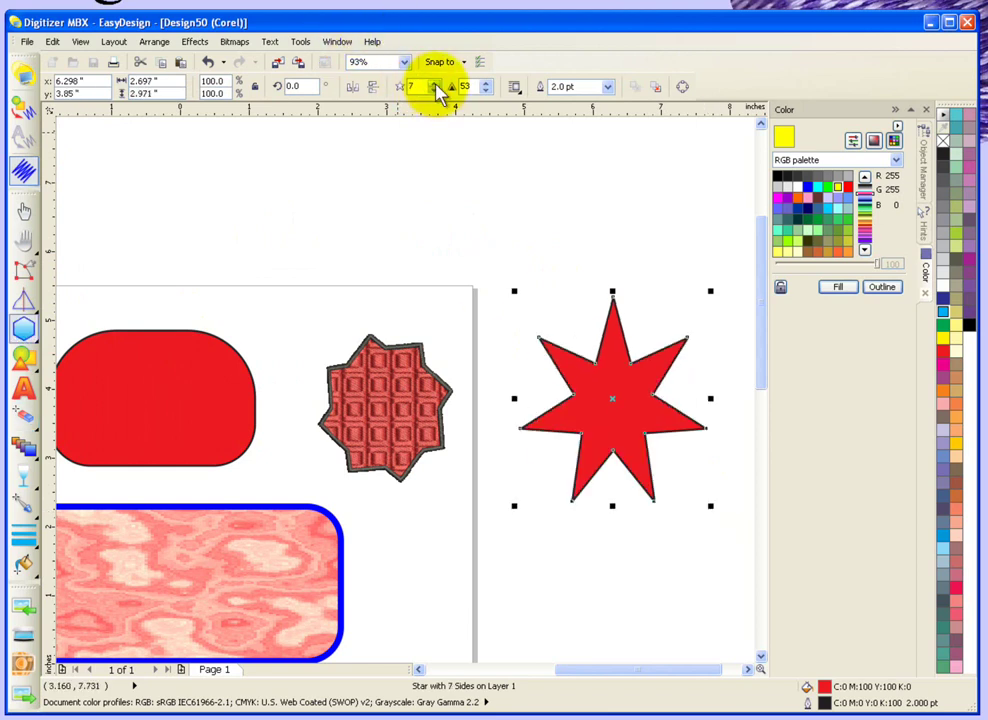
pyautogui.click(436, 84)
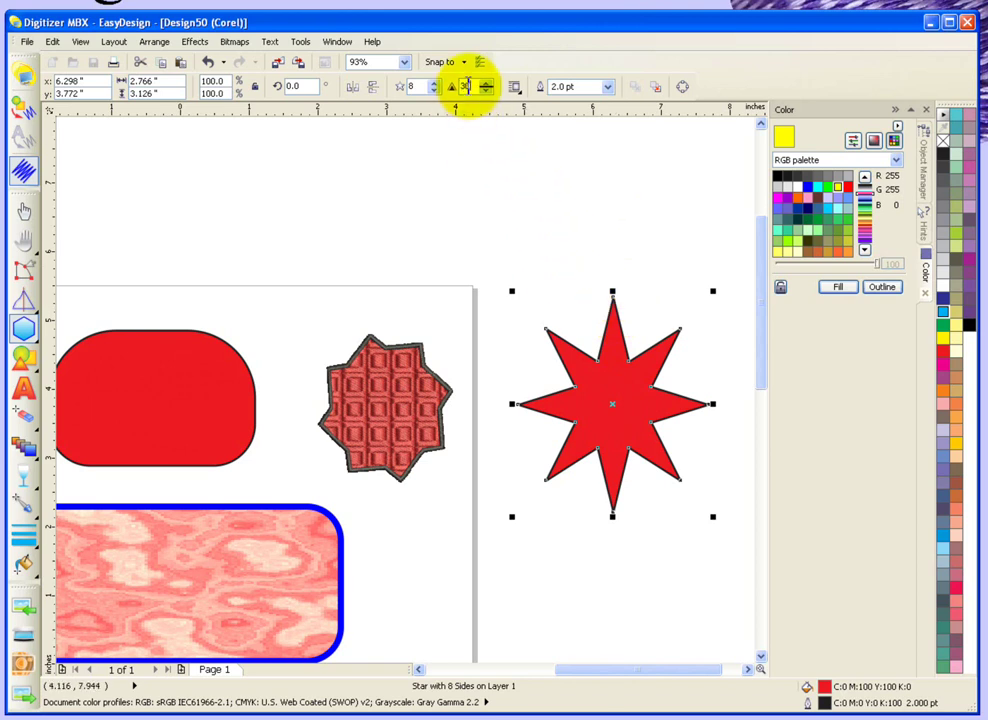
pyautogui.press('Return')
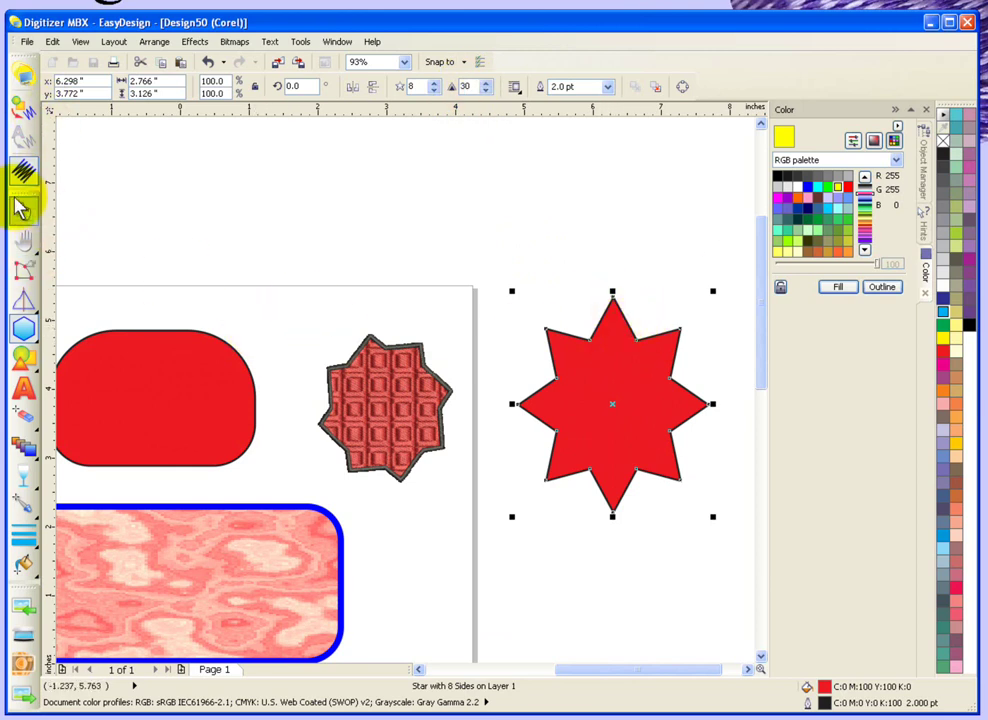
pyautogui.click(40, 348)
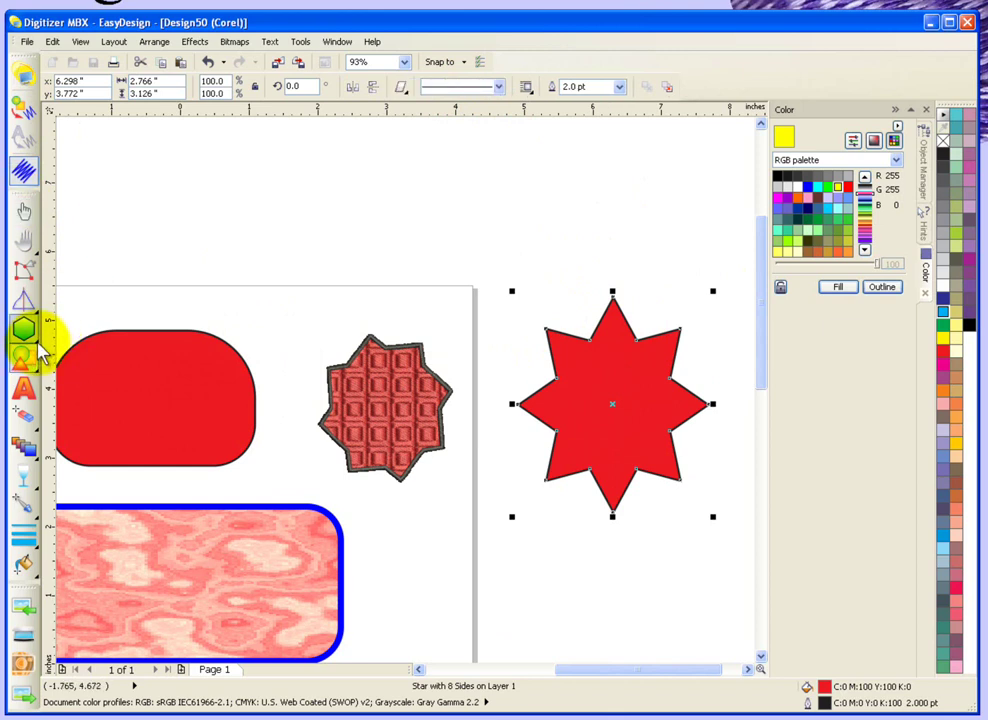
pyautogui.click(40, 350)
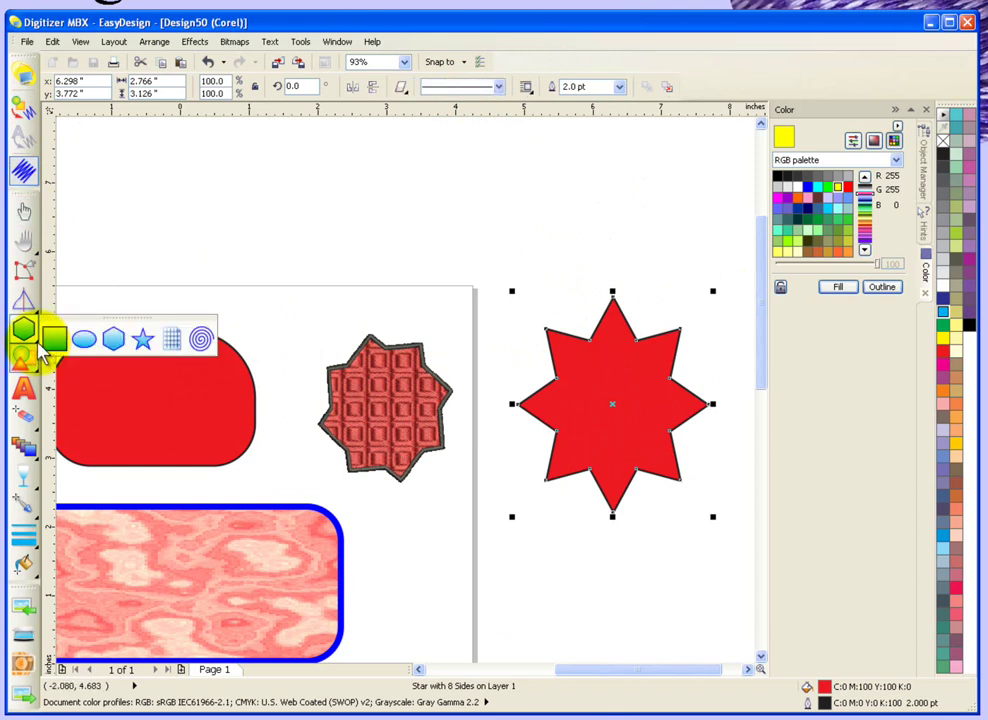
# Draw a 4-by-3 Graph Paper grid below the eight-pointed star
pyautogui.click(183, 345)
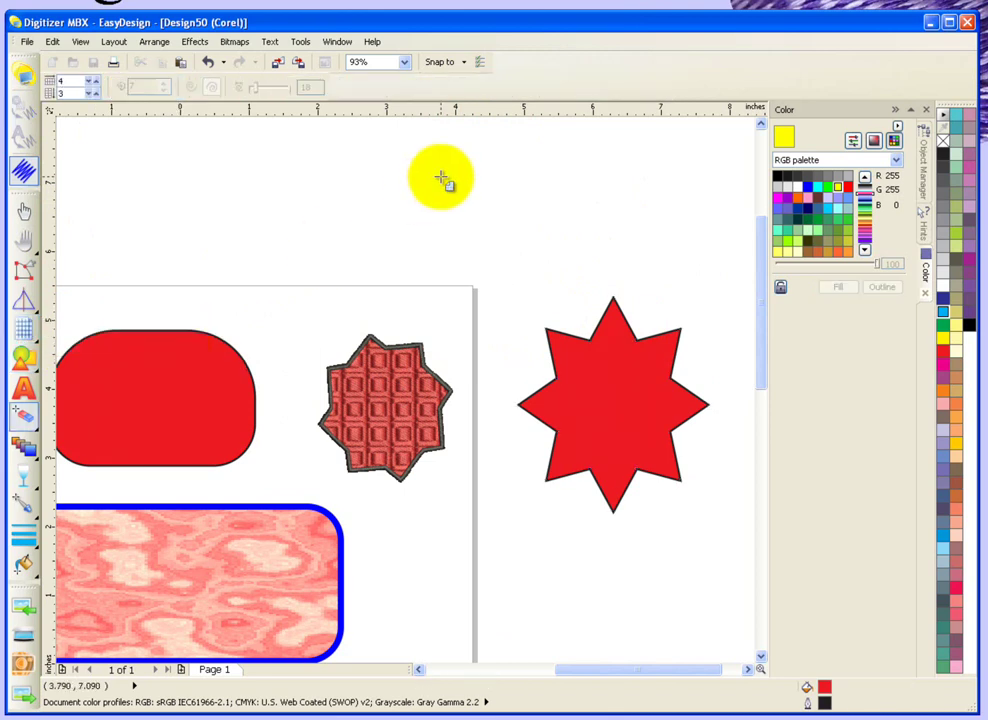
pyautogui.scroll(-2, 440, 178)
pyautogui.moveTo(524, 413); pyautogui.dragTo(637, 588)
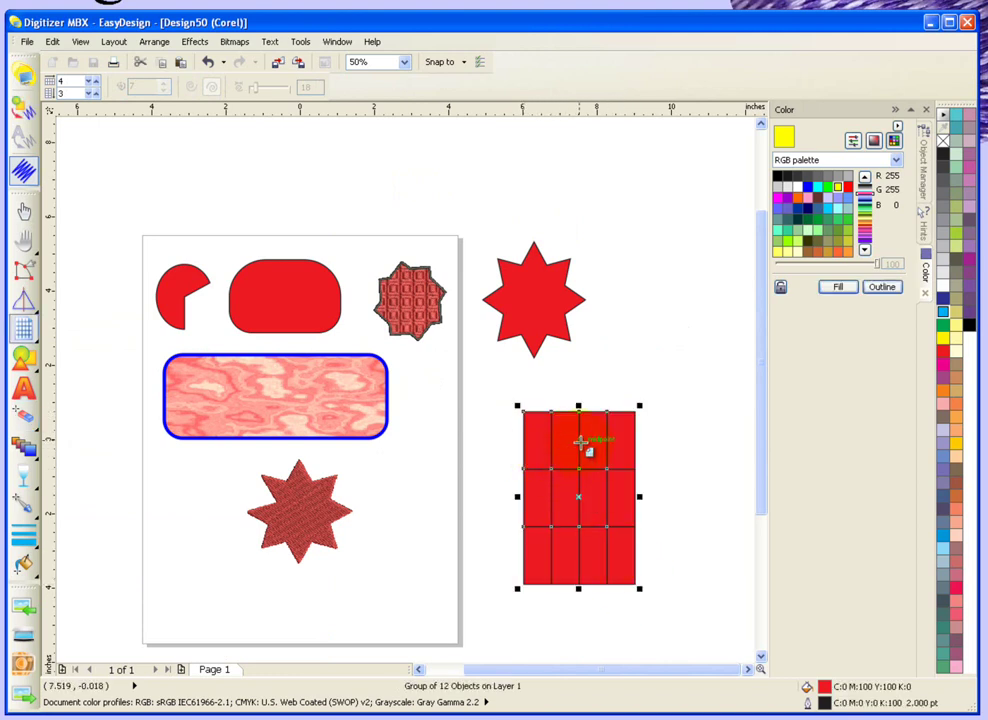
pyautogui.click(631, 441)
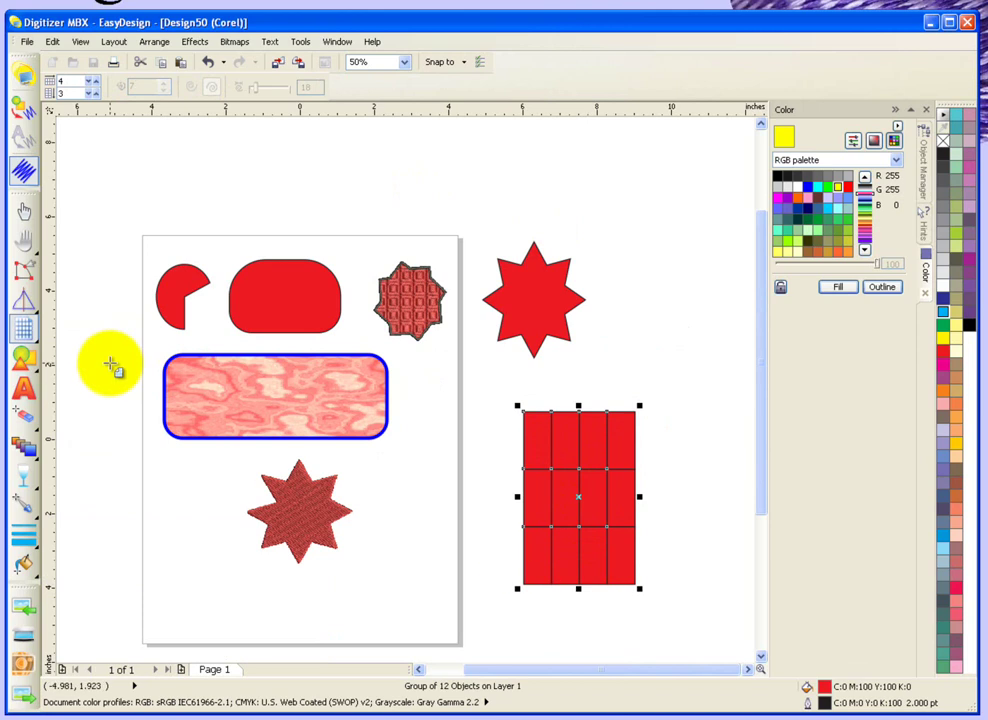
pyautogui.click(42, 351)
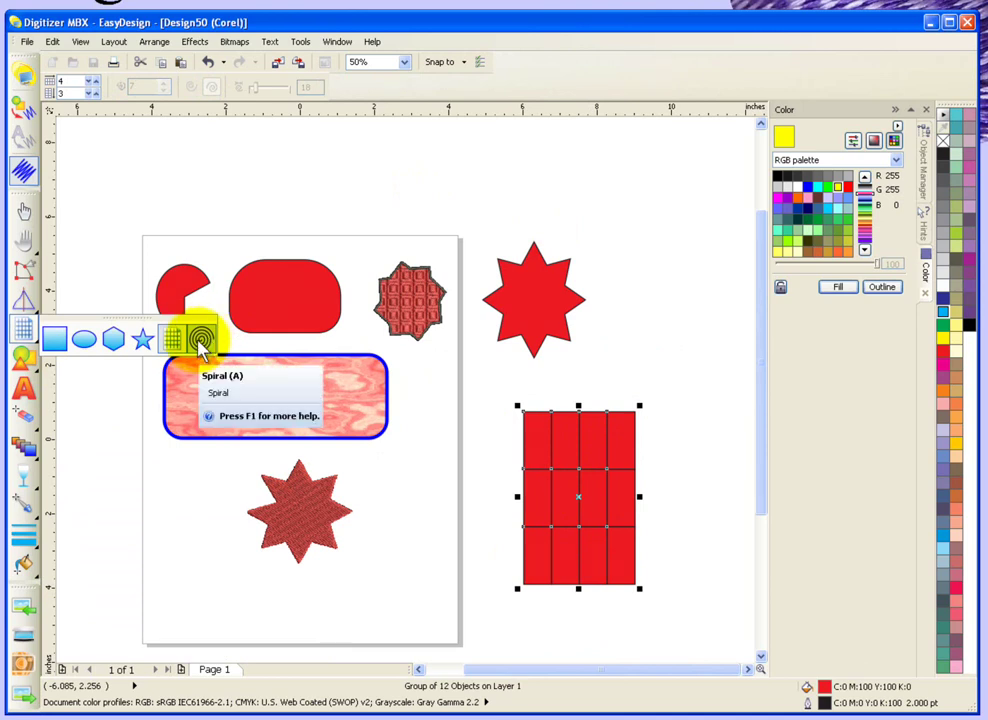
# Draw a spiral at upper right, then a 3-revolution logarithmic spiral above the page with expansion 51
pyautogui.click(203, 343)
pyautogui.moveTo(606, 205); pyautogui.dragTo(703, 320)
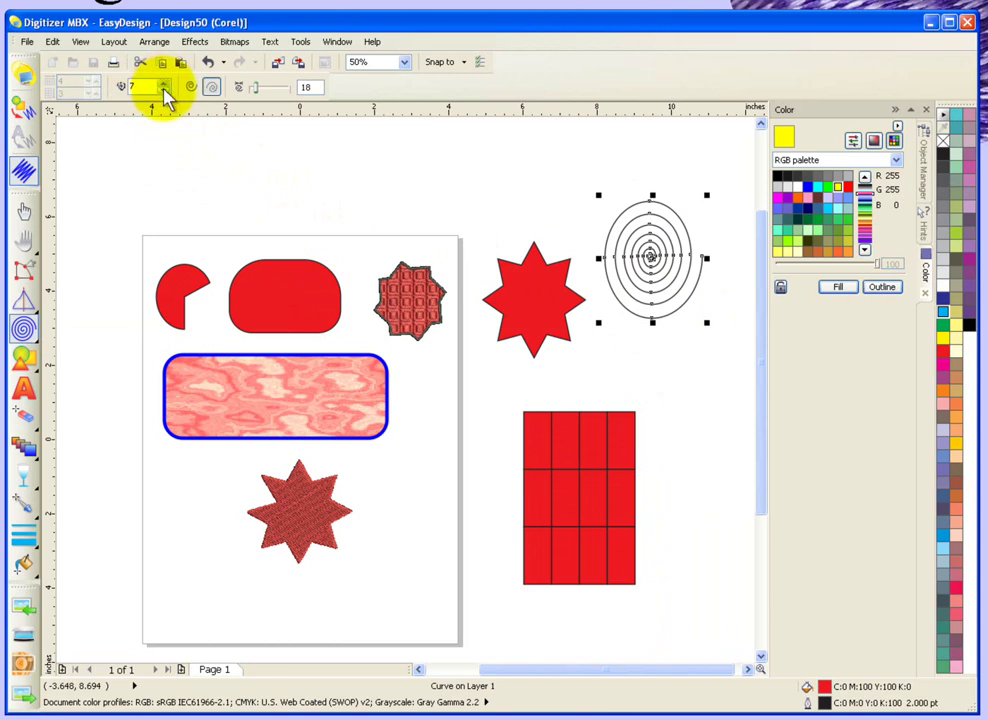
pyautogui.click(269, 158)
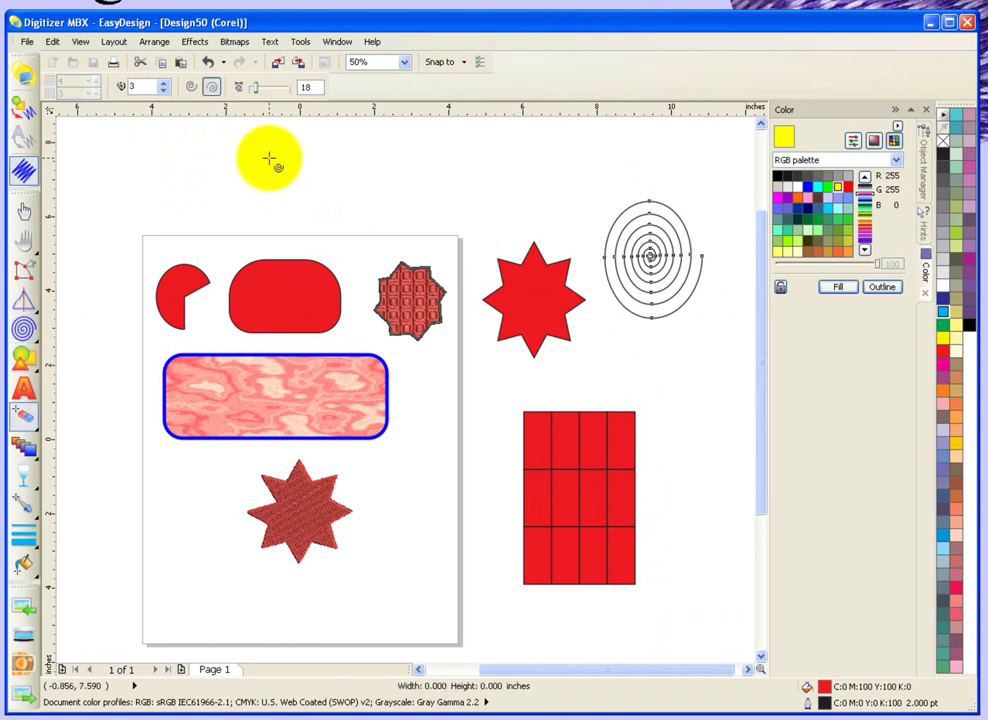
pyautogui.moveTo(269, 158); pyautogui.dragTo(370, 225)
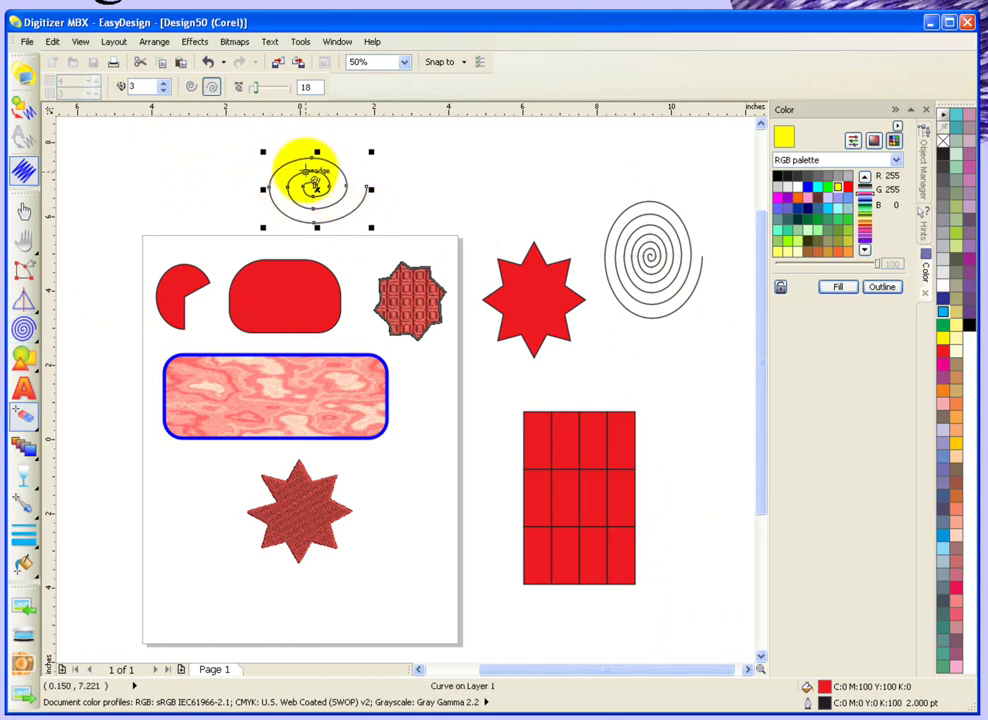
pyautogui.click(192, 90)
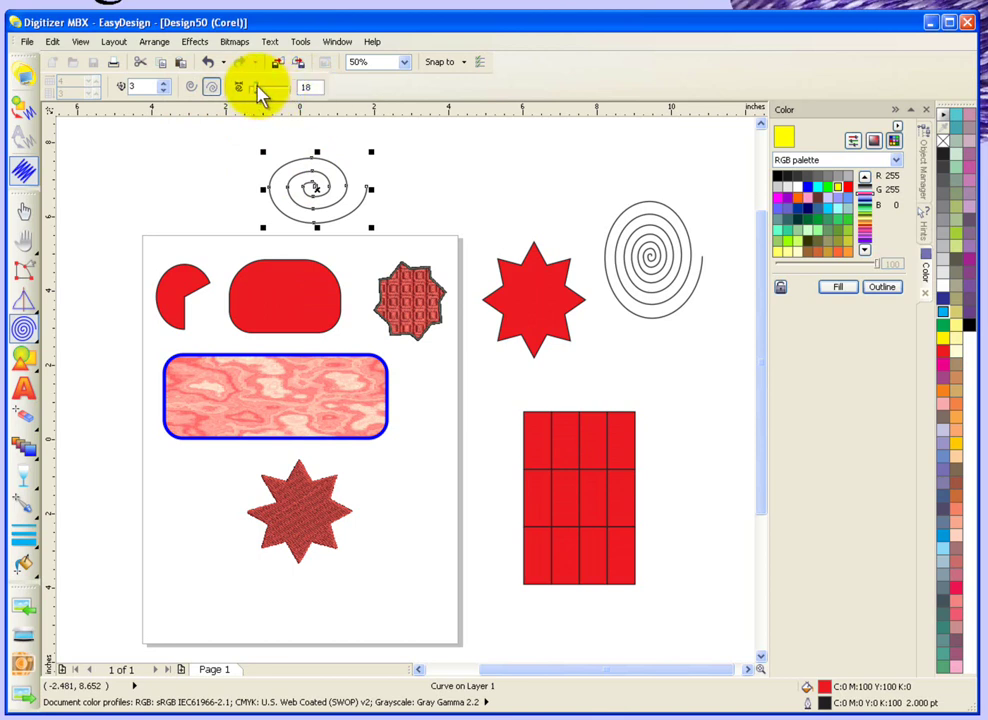
pyautogui.moveTo(262, 90); pyautogui.dragTo(275, 93)
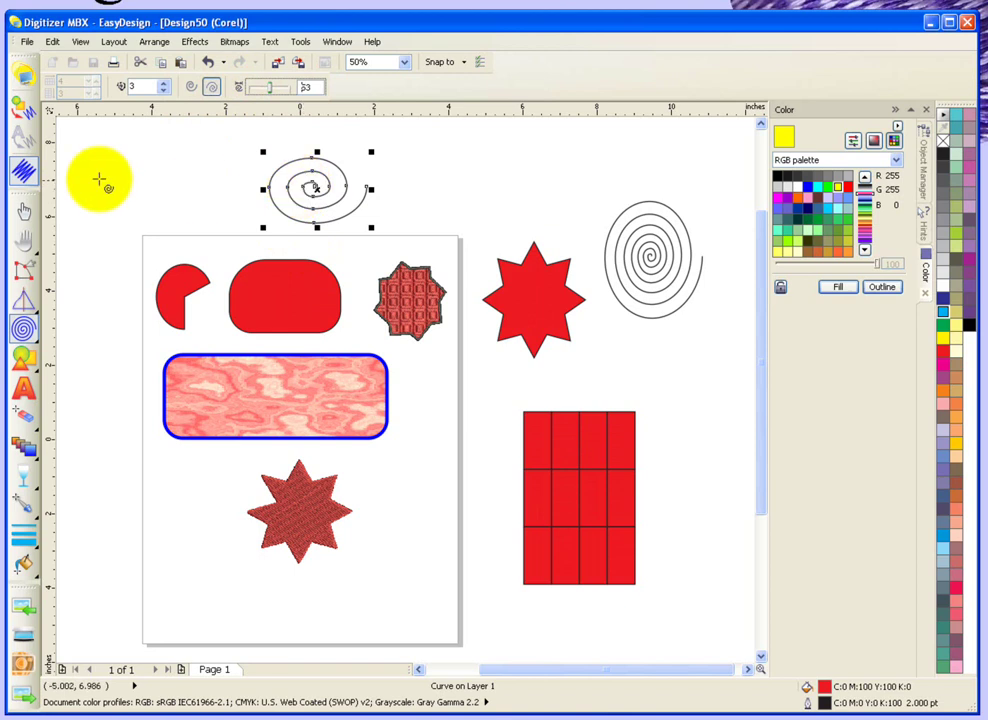
# Move the spiral's start node down and drag its control handle left to reshape the outer arc
pyautogui.click(24, 271)
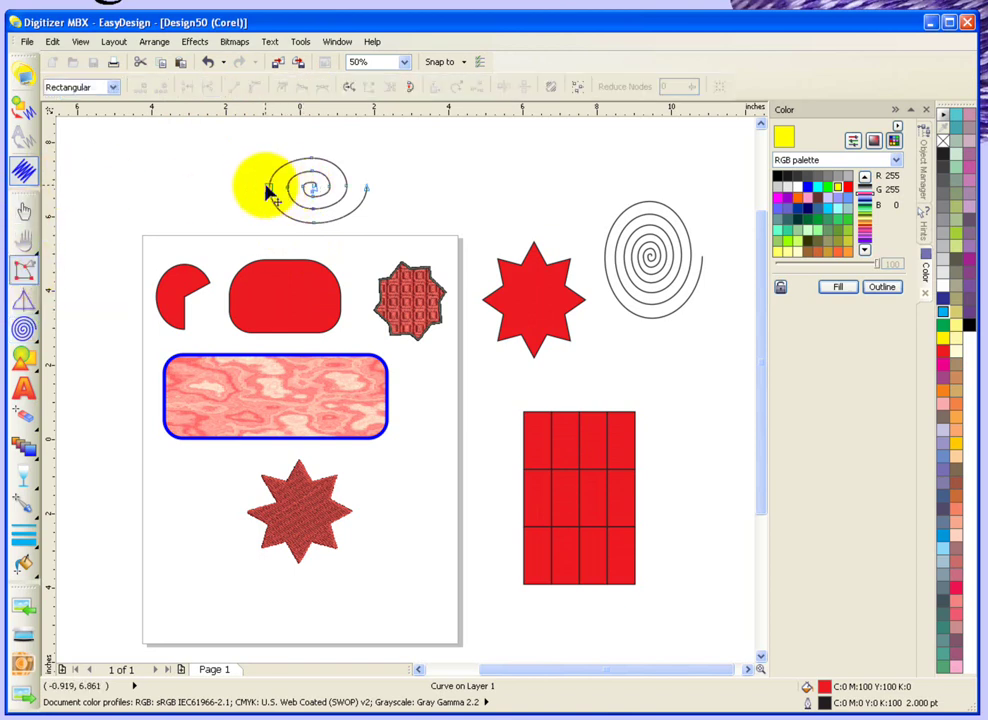
pyautogui.click(257, 193)
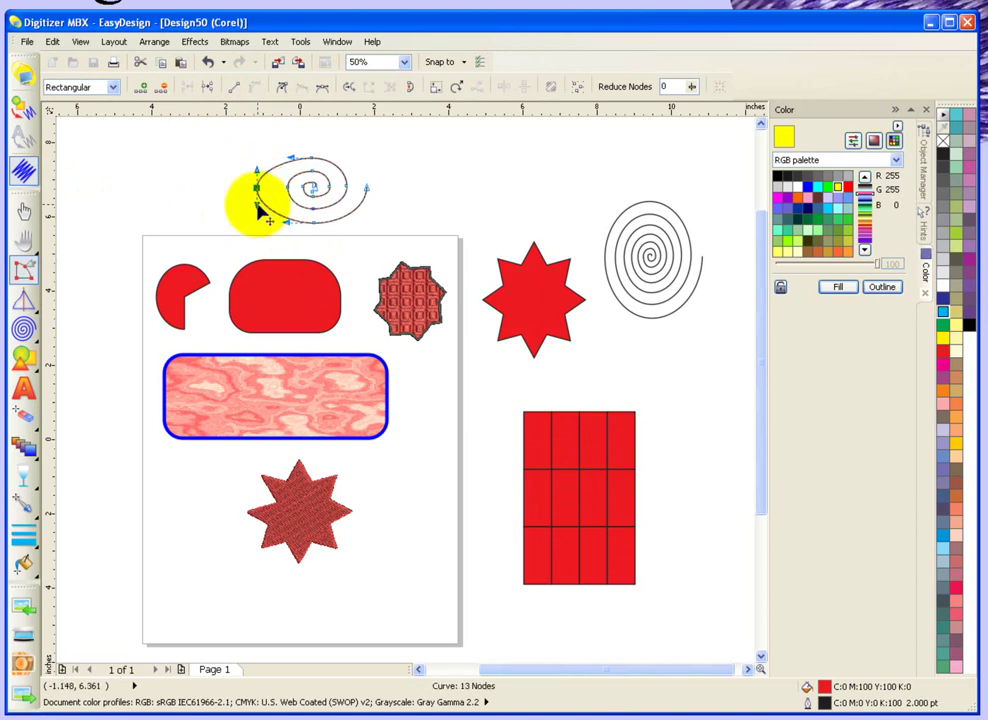
pyautogui.moveTo(257, 196); pyautogui.dragTo(260, 228)
pyautogui.scroll(2, 260, 226)
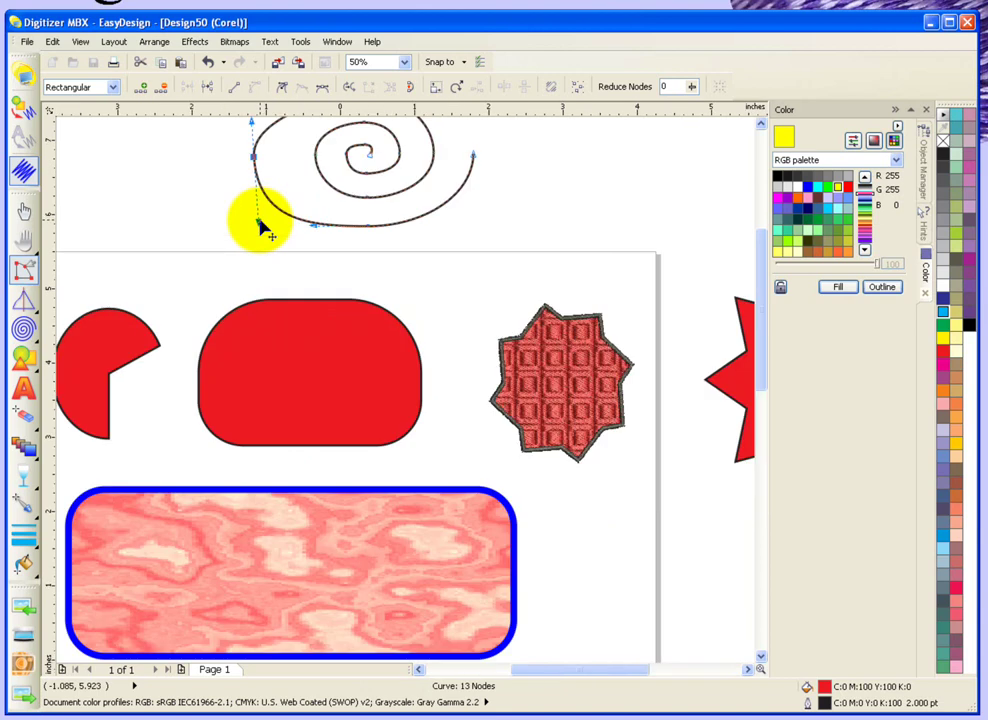
pyautogui.click(761, 125)
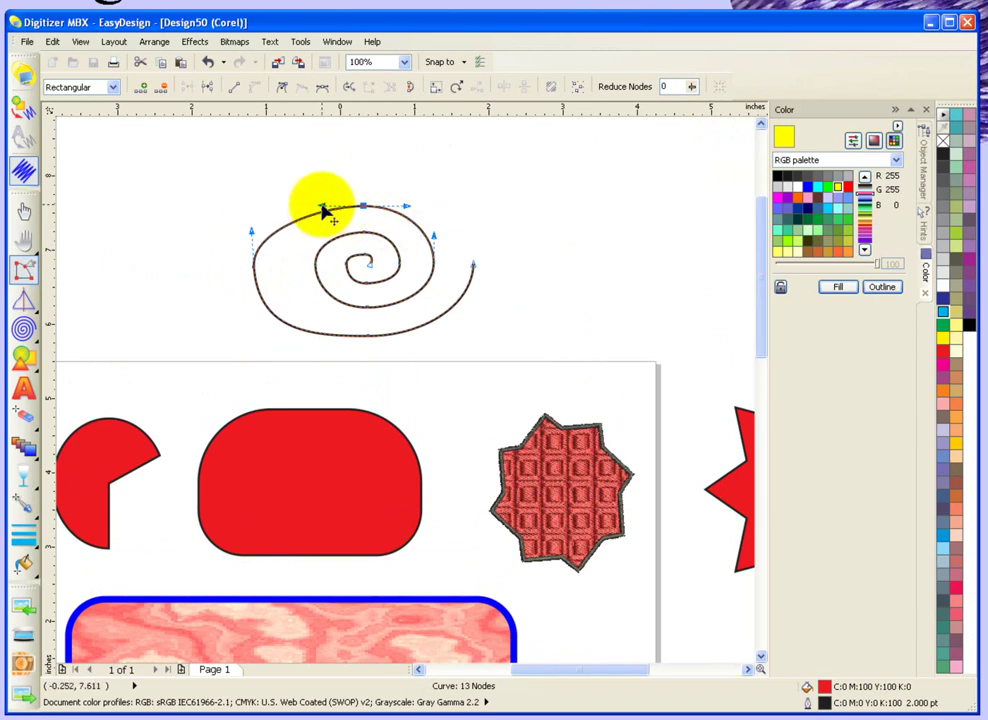
pyautogui.moveTo(322, 208)
pyautogui.mouseDown()
pyautogui.moveTo(301, 198)
pyautogui.moveTo(305, 214)
pyautogui.moveTo(294, 213)
pyautogui.moveTo(311, 213)
pyautogui.moveTo(258, 214)
pyautogui.moveTo(327, 208)
pyautogui.moveTo(268, 214)
pyautogui.moveTo(331, 210)
pyautogui.moveTo(335, 227)
pyautogui.moveTo(322, 233)
pyautogui.moveTo(309, 205)
pyautogui.mouseUp()
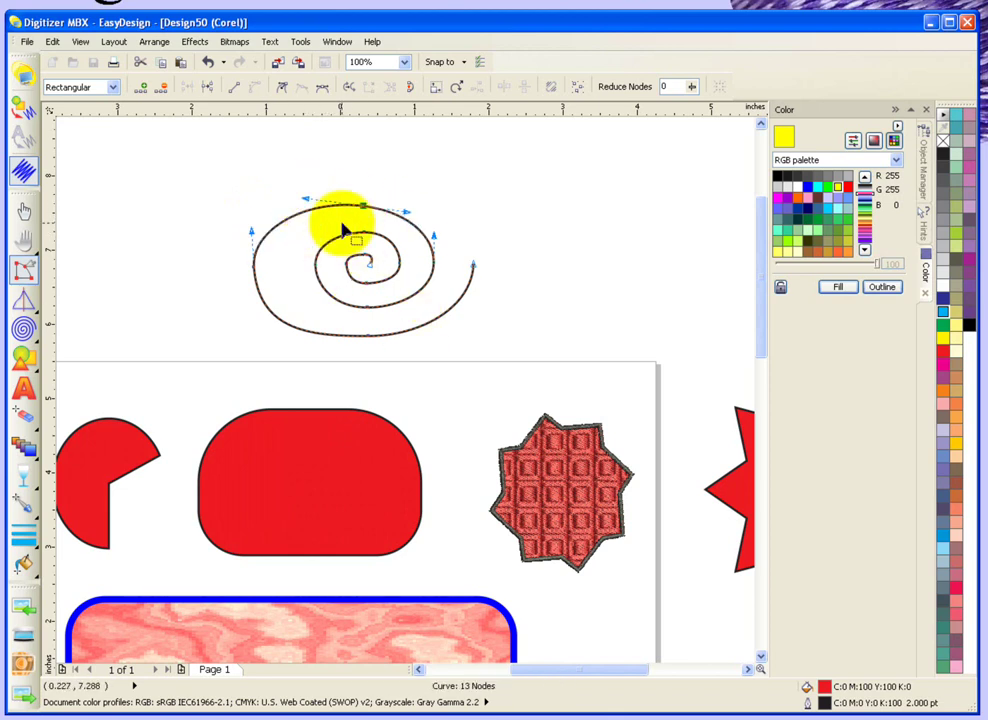
# Set the spiral's outline width to 4.0 pt and convert it to 1906-stitch satin embroidery
pyautogui.click(24, 214)
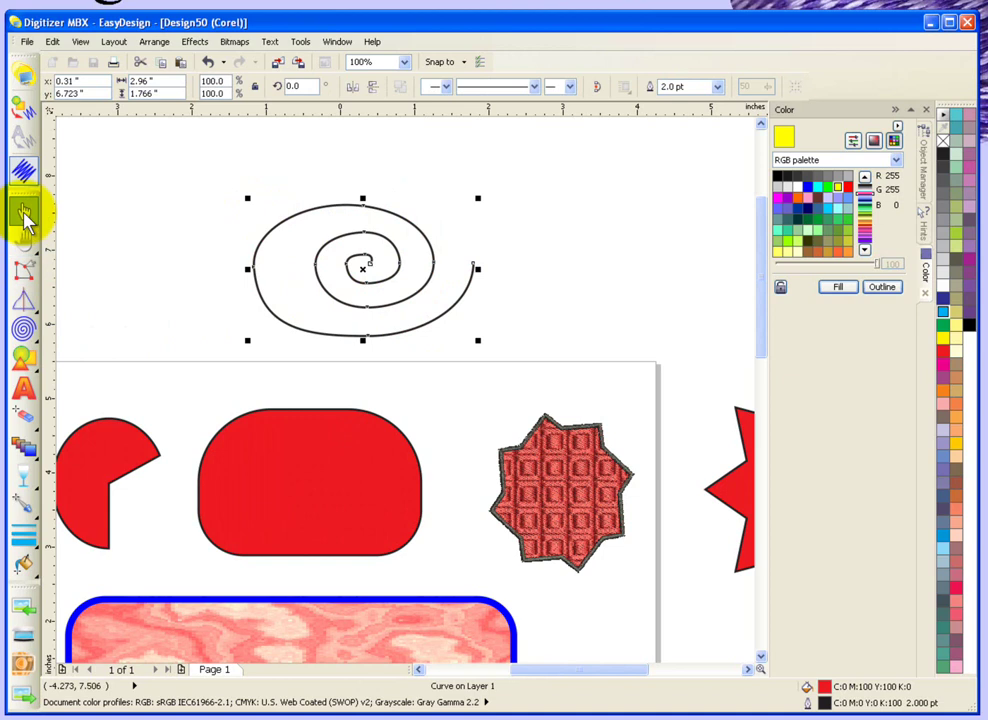
pyautogui.click(717, 87)
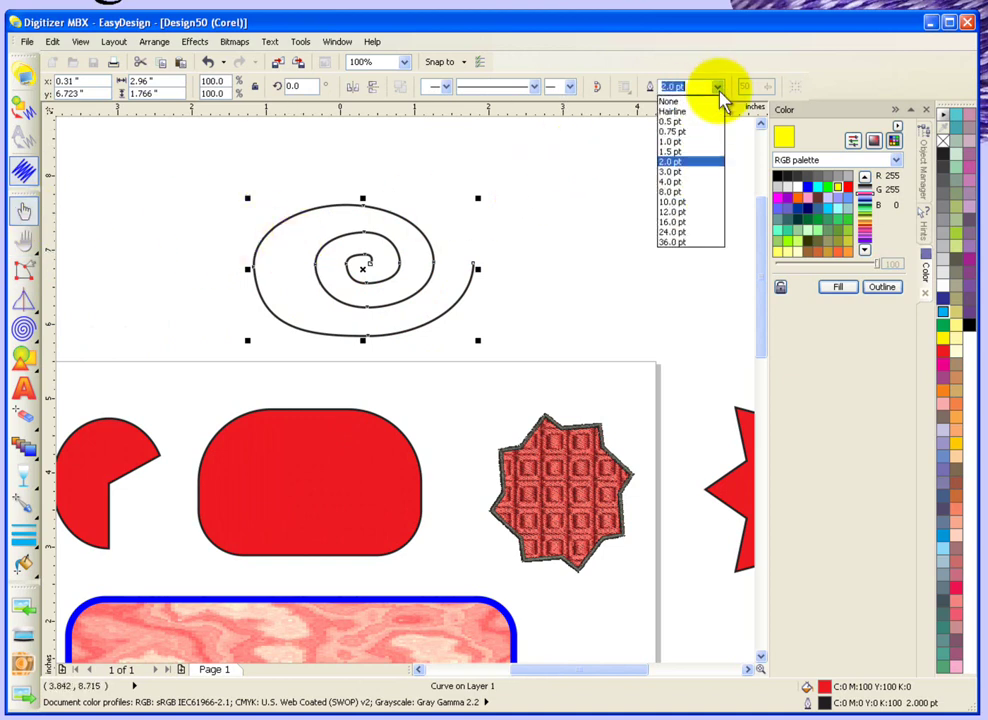
pyautogui.click(686, 182)
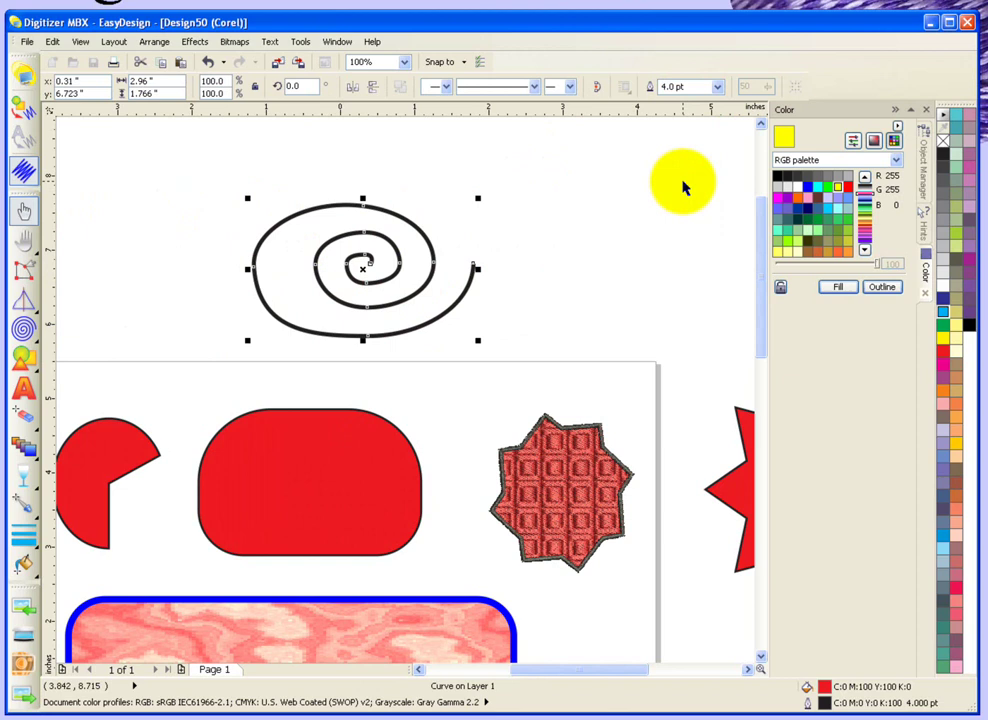
pyautogui.click(22, 104)
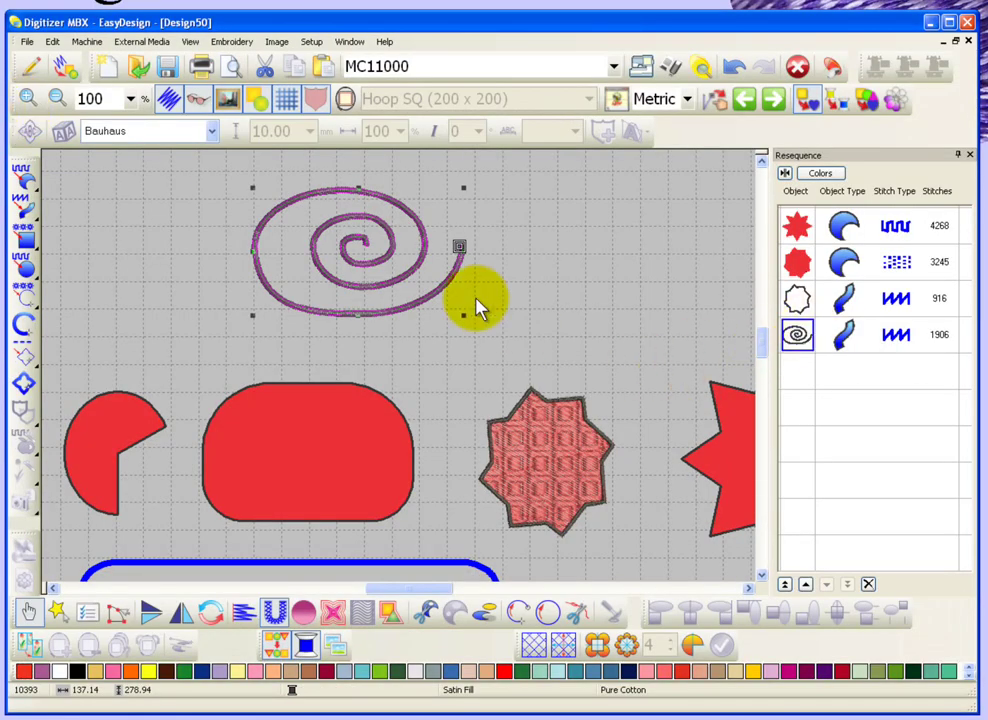
pyautogui.click(566, 306)
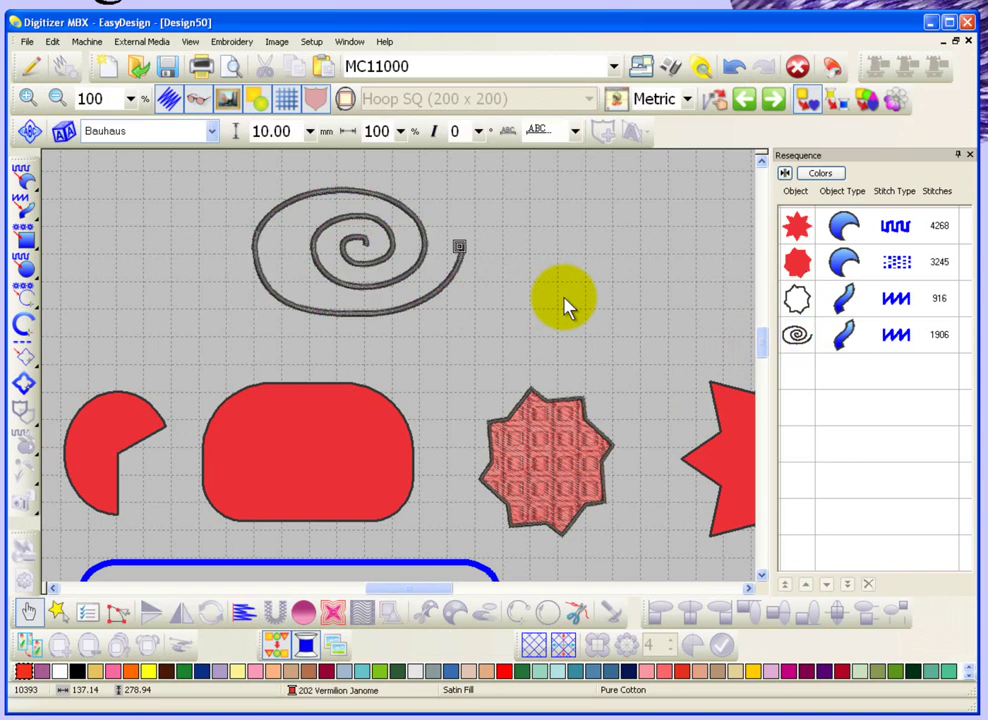
pyautogui.click(30, 66)
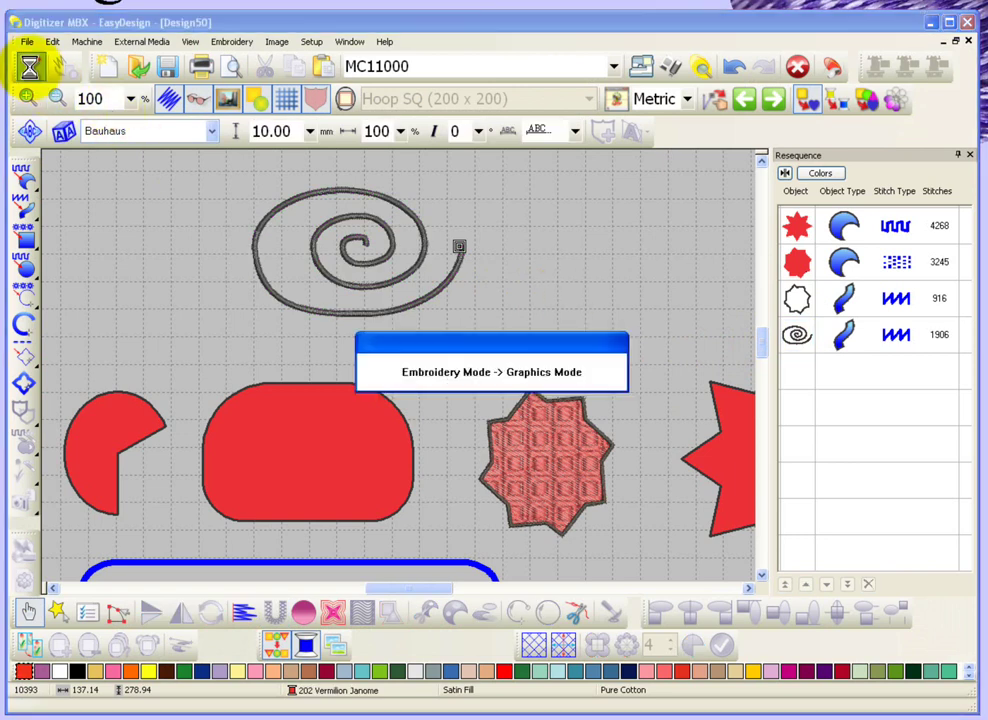